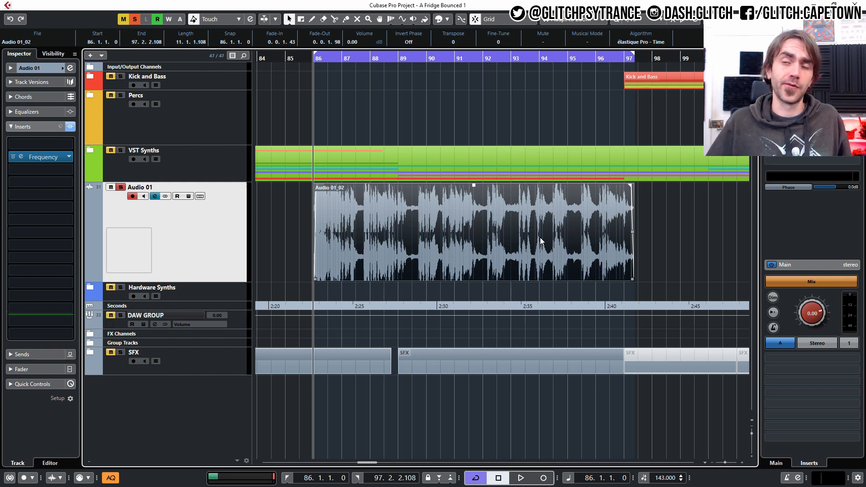
- Deselect the Audio 01_02 clip and play the Audio 01 recording from bar 86
scroll(401, 173, "up", 4)
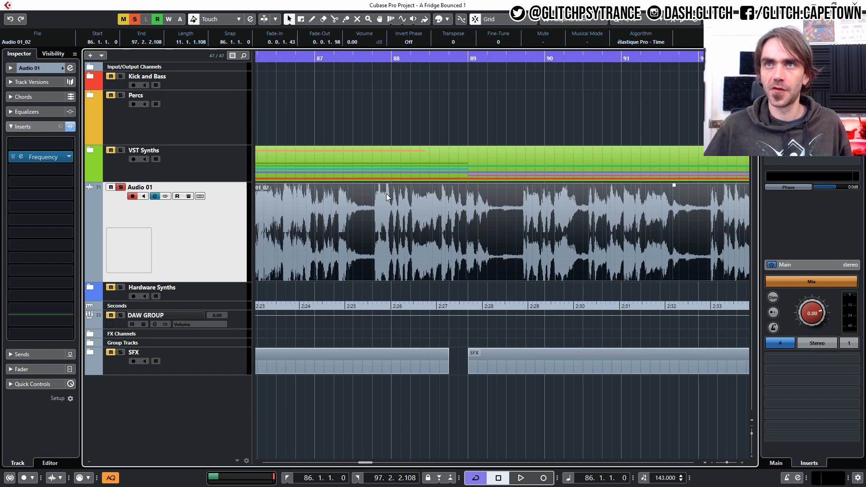
scroll(386, 194, "up", 1)
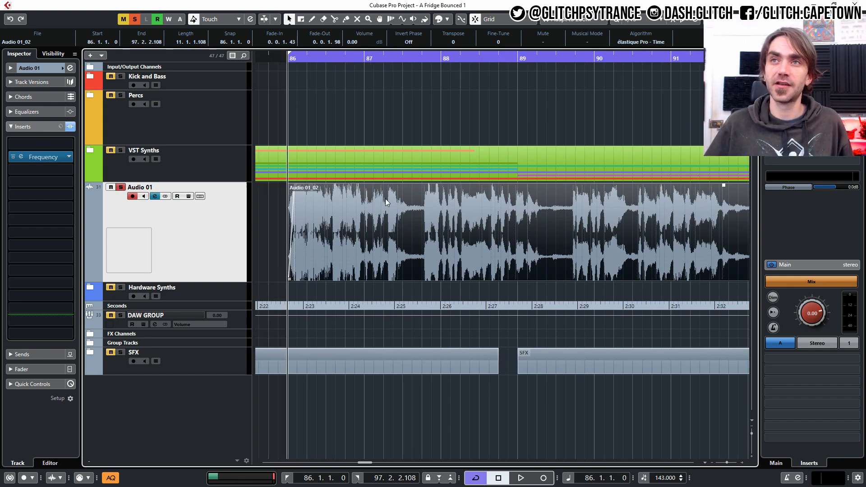
key("g")
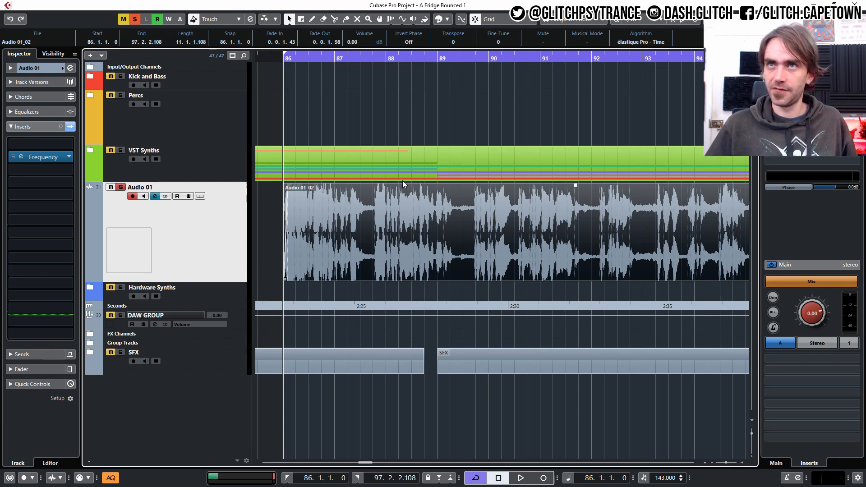
left_click(423, 106)
key("space")
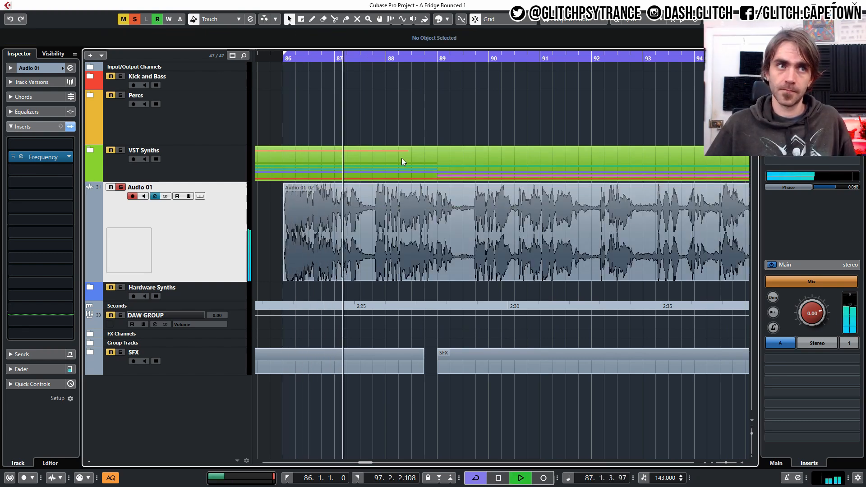
key("g")
key("g")
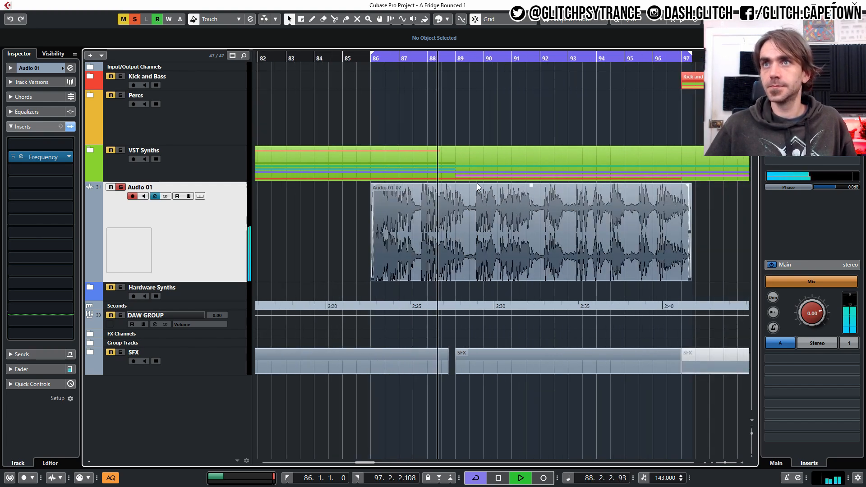
scroll(471, 198, "right", 1)
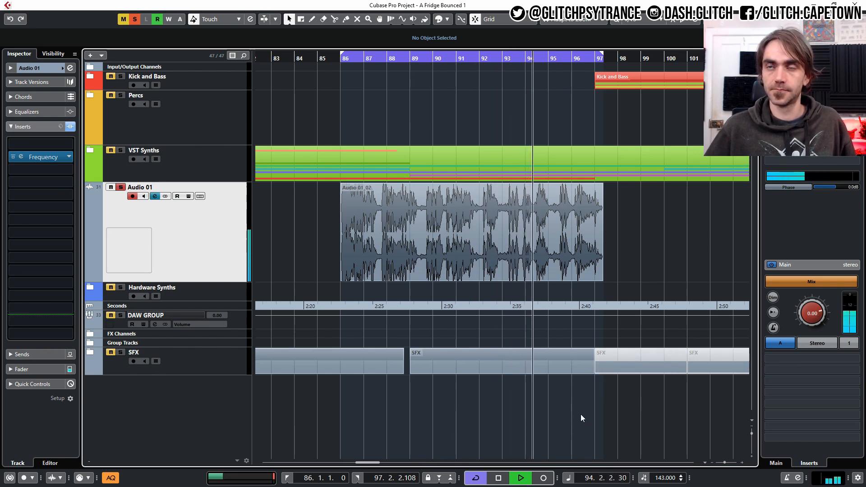
- Examine the quiet gaps between phrases in the Audio 01 waveform across bars 87 to 93
scroll(539, 405, "up", 1)
scroll(581, 415, "up", 1)
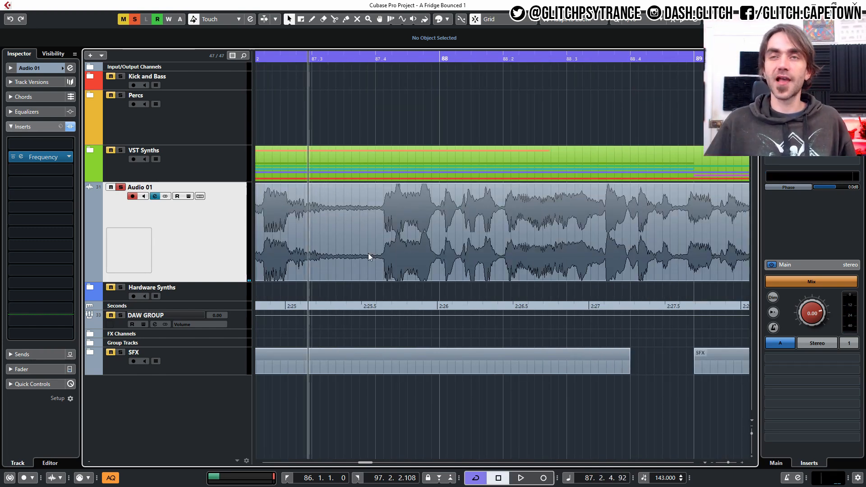
scroll(368, 253, "down", 2, "ctrl")
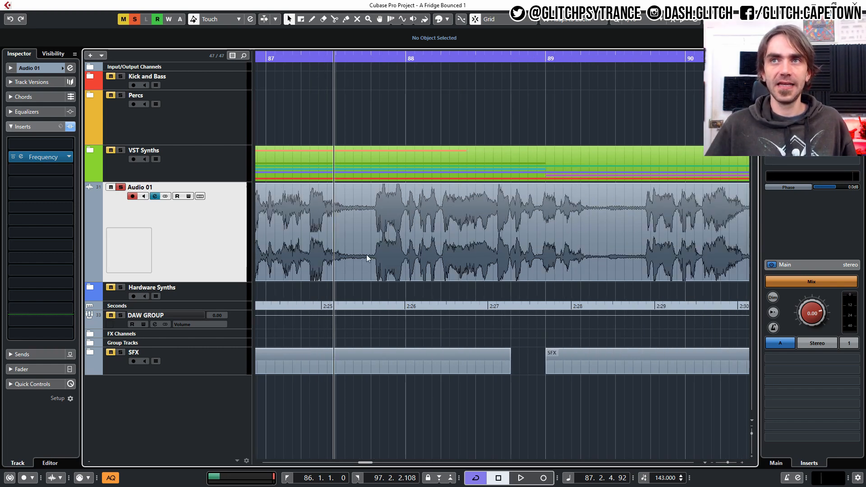
scroll(342, 246, "down", 2, "ctrl")
scroll(344, 242, "up", 4, "ctrl")
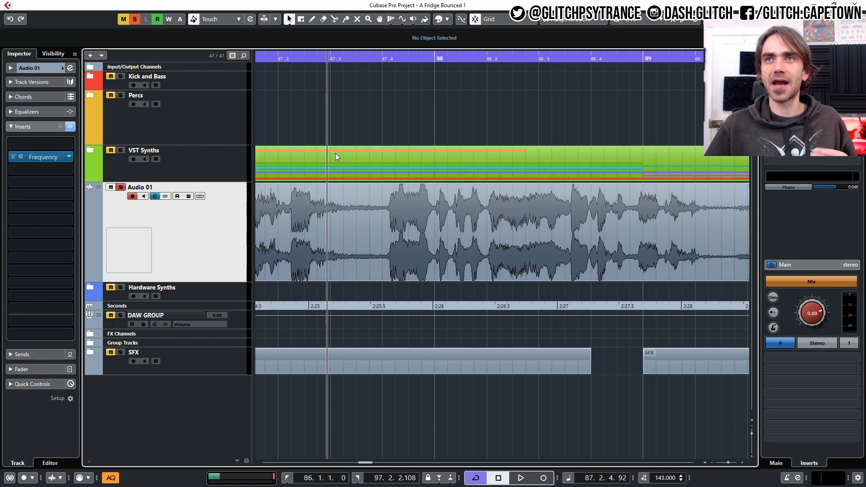
scroll(330, 224, "down", 2, "ctrl")
scroll(336, 243, "down", 2, "ctrl")
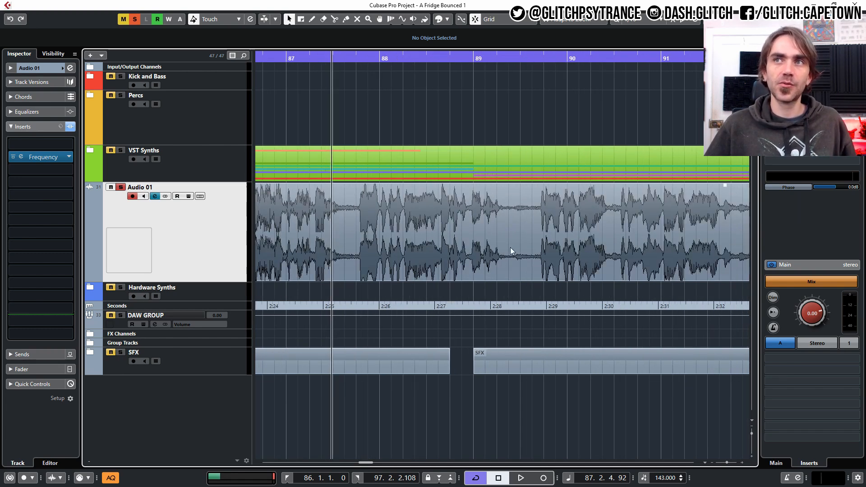
left_click(340, 256)
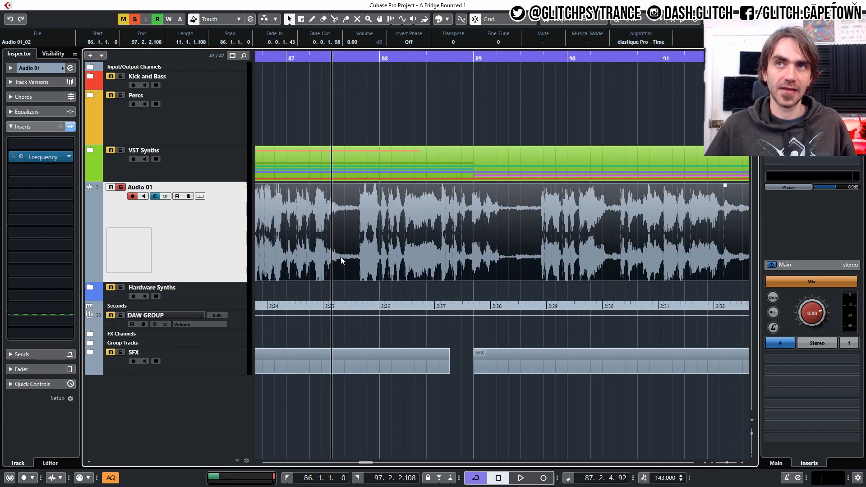
scroll(493, 270, "right", 3)
scroll(492, 271, "right", 3)
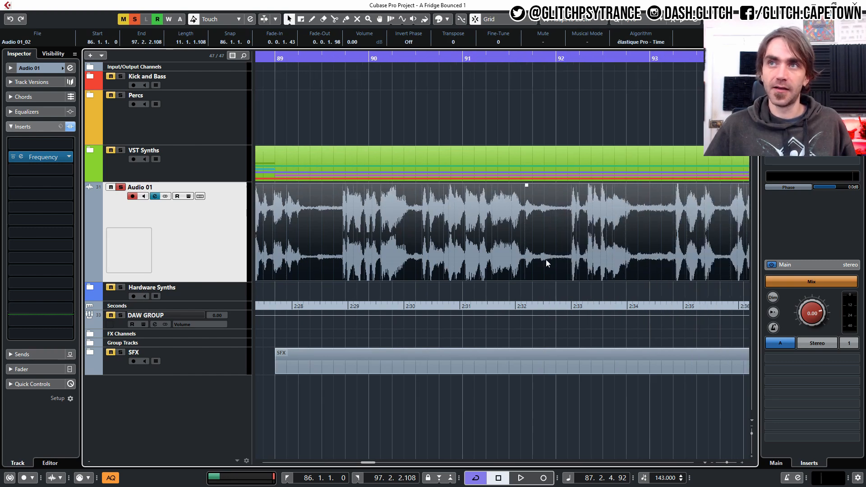
scroll(650, 262, "down", 4)
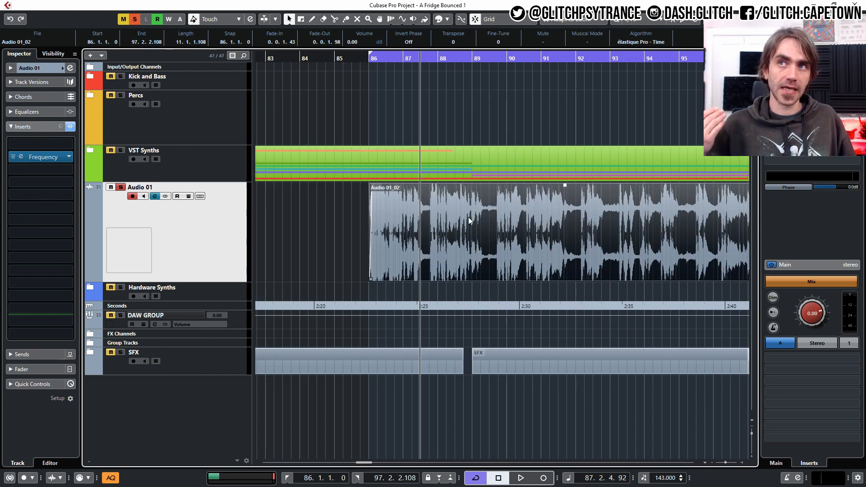
scroll(468, 218, "up", 4)
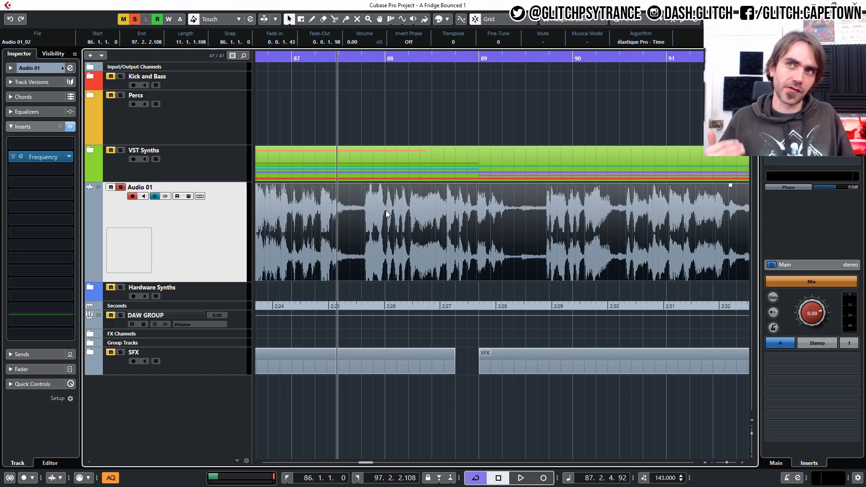
scroll(354, 212, "left", 1)
scroll(440, 240, "left", 1)
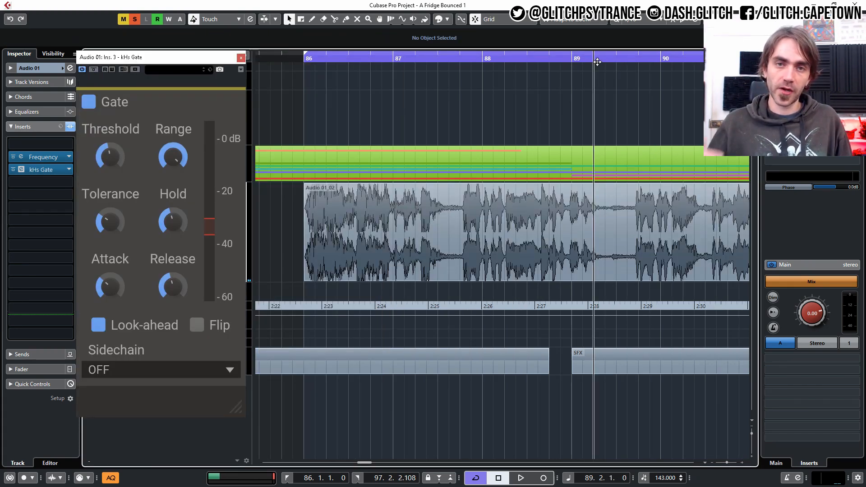
- Loop the quiet gap from 89.2.1.60 to 89.3.4.0 and audition it with the gate's current settings
left_click_drag(597, 62, 450, 80)
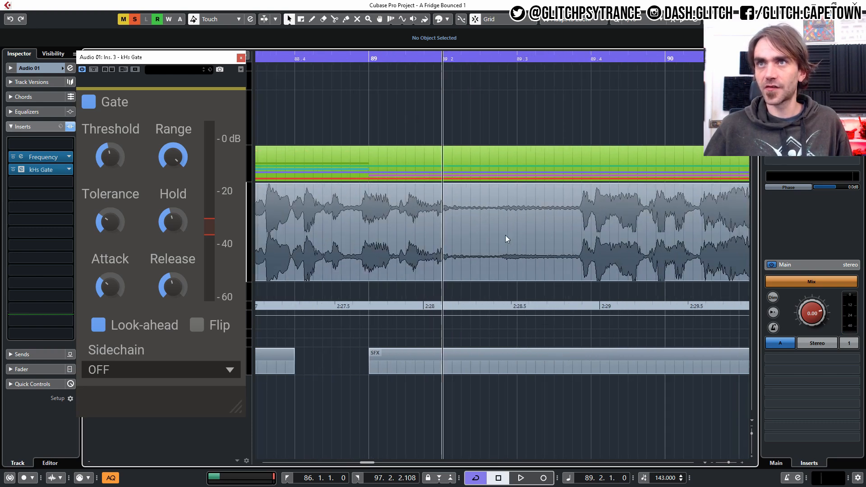
left_click(452, 53, "ctrl")
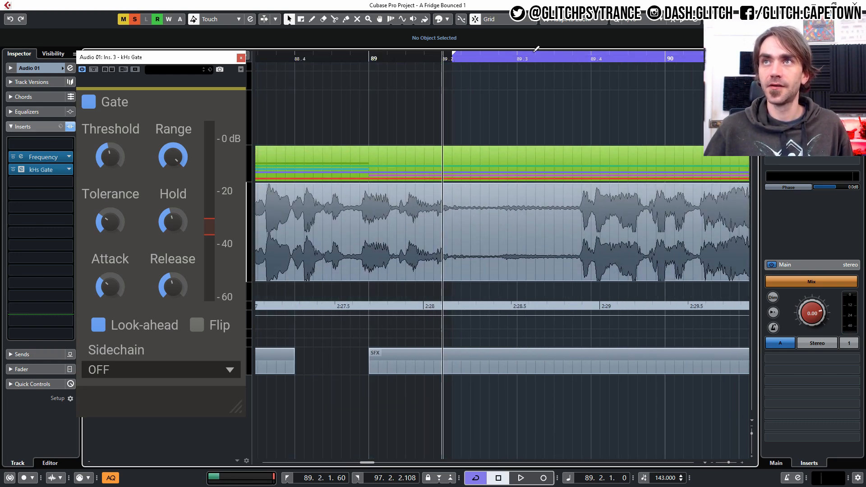
left_click(572, 61, "alt")
left_click(457, 61)
key("space")
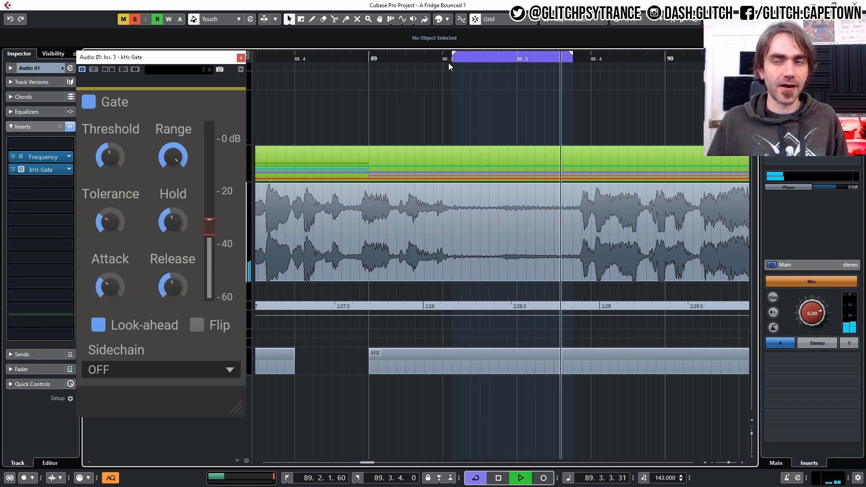
key("space")
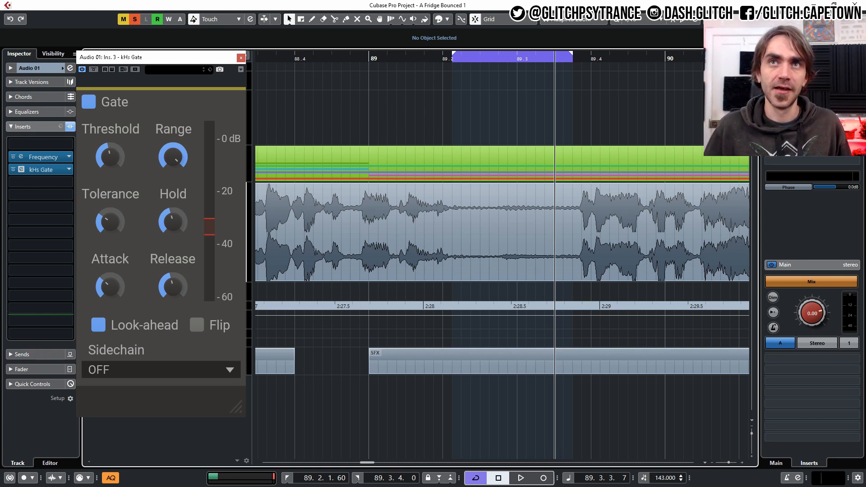
- Raise the kHs Gate threshold above the level of the looped quiet gap and audition the change
mouse_move(111, 147)
left_click_drag(111, 149, 111, 146)
key("space")
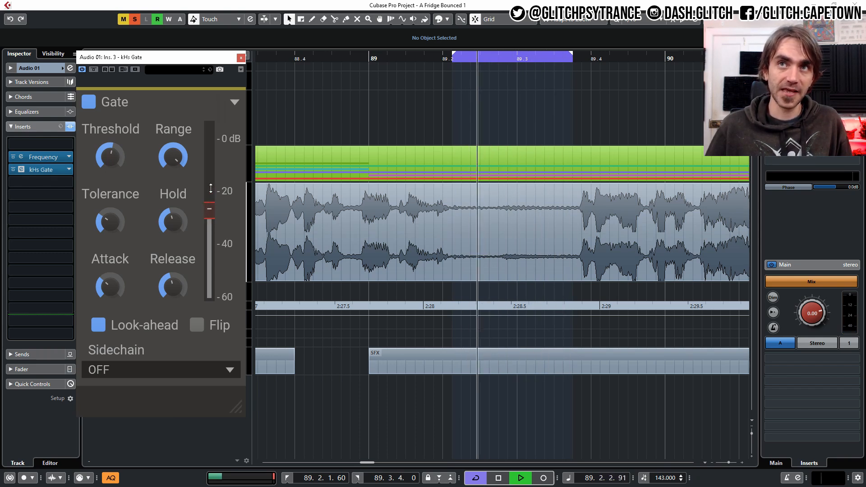
mouse_move(186, 192)
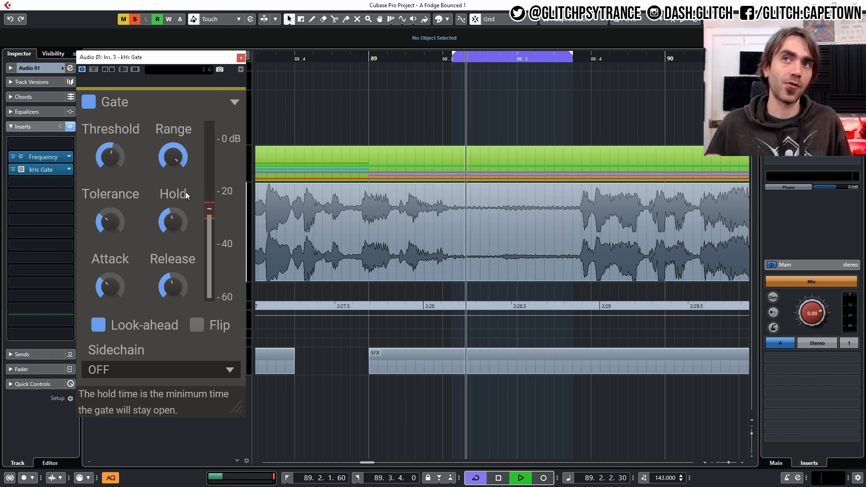
- Set the loop range to the whole Audio 01_02 clip and audition the gated recording
scroll(548, 225, "down", 5)
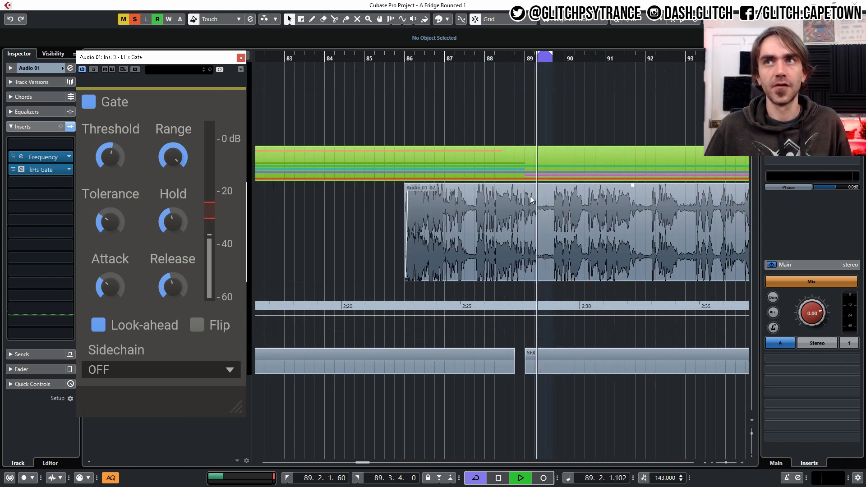
scroll(497, 252, "right", 2)
left_click(496, 254)
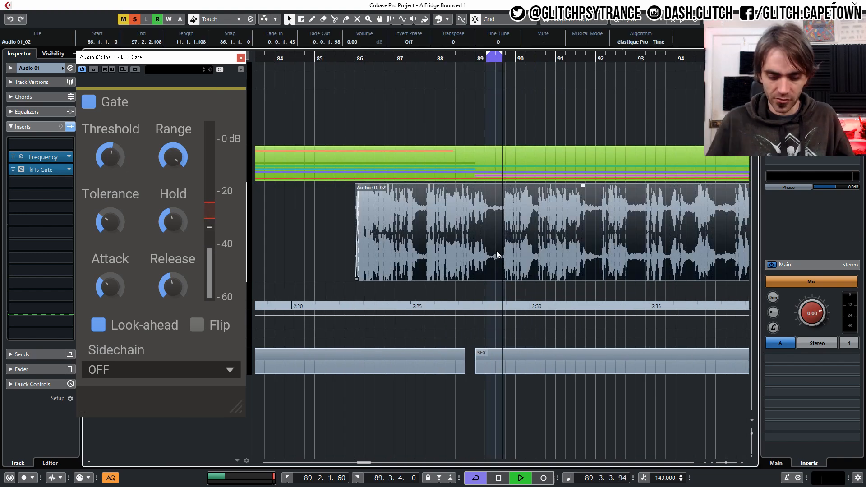
key("p")
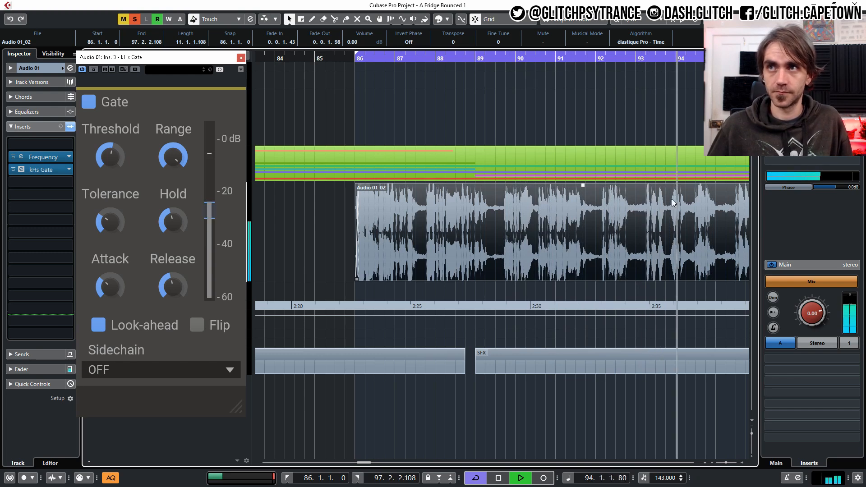
scroll(663, 217, "right", 2)
left_click(387, 61)
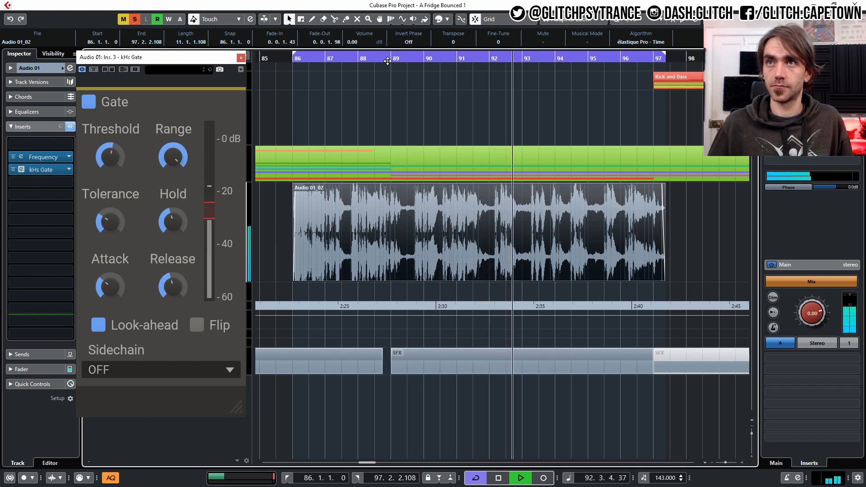
key("space")
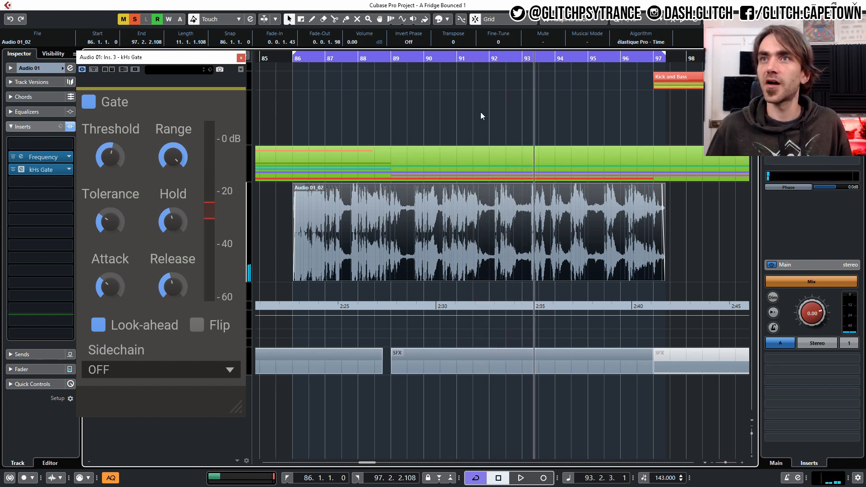
- Audition the quiet gap between 91.3 and bar 92 to check how the gate handles it
left_click_drag(469, 58, 479, 55)
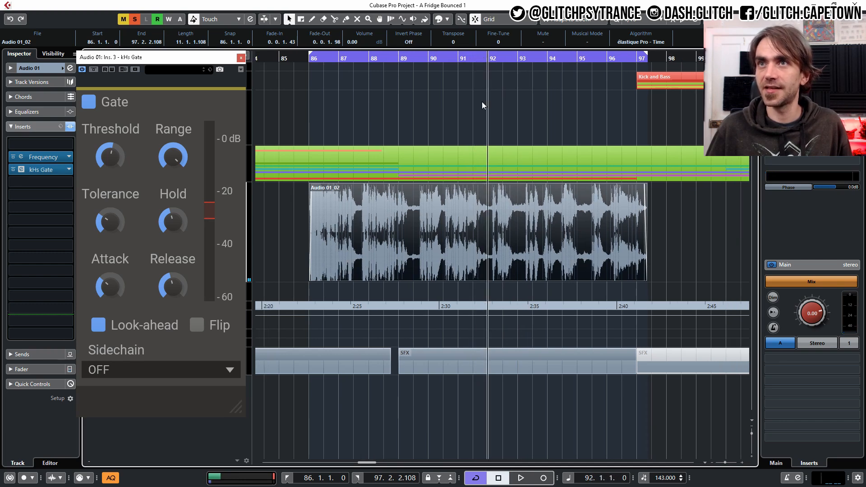
scroll(484, 129, "up", 8)
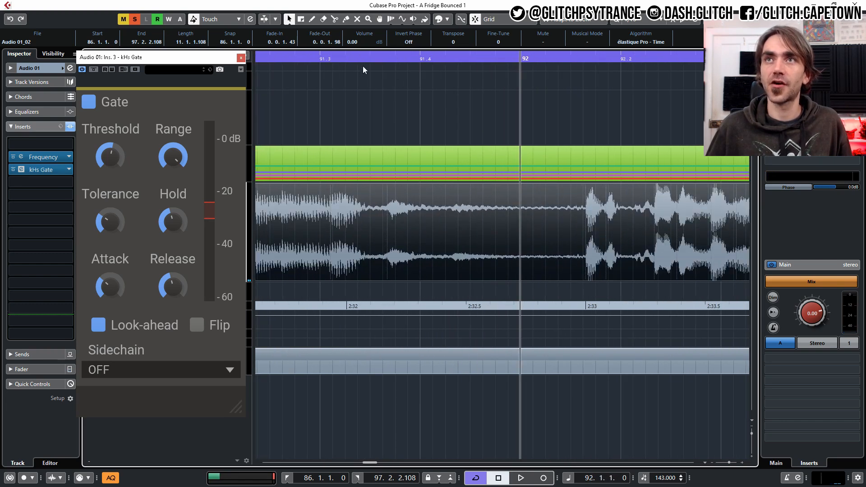
left_click_drag(362, 63, 362, 61)
key("space")
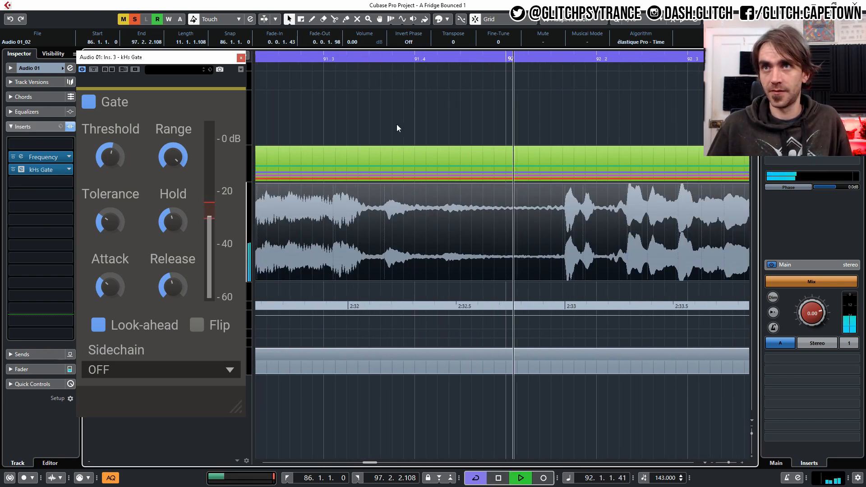
left_click(417, 57)
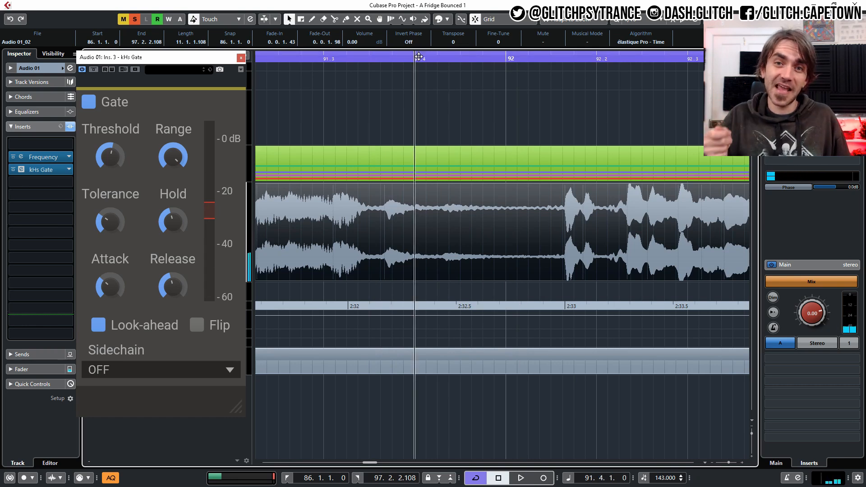
key("space")
key("space")
left_click(419, 57)
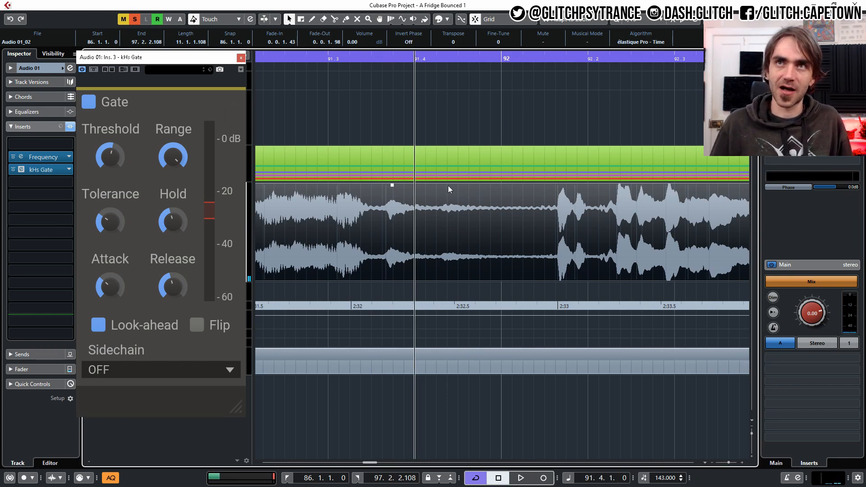
- Raise the gate's threshold slightly further and stop playback after auditioning the clip
mouse_move(105, 142)
left_click_drag(107, 147, 108, 144)
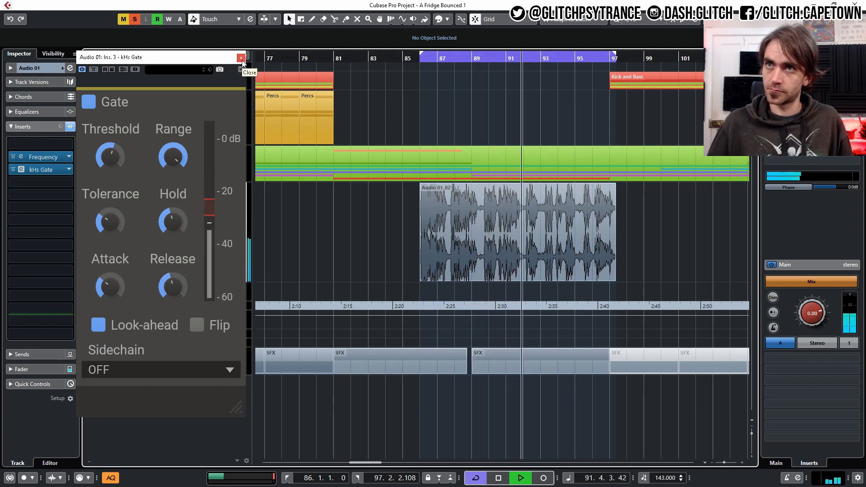
key("space")
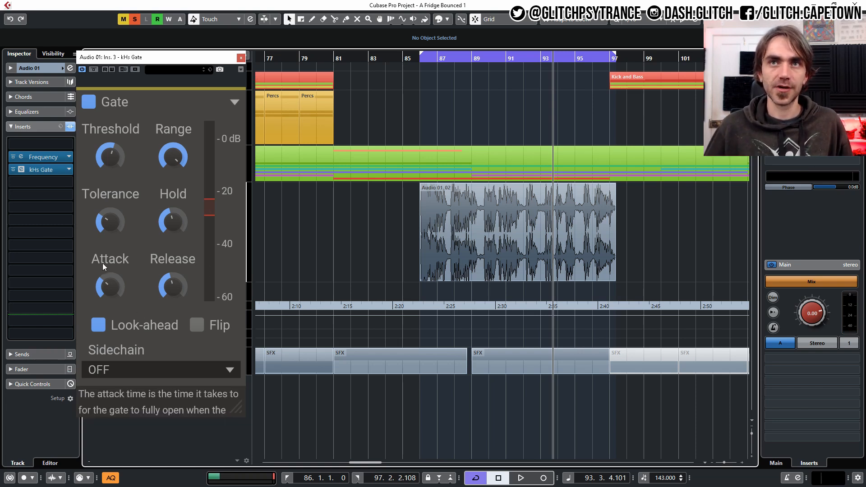
- Adjust the gate's attack and release times slightly
mouse_move(109, 286)
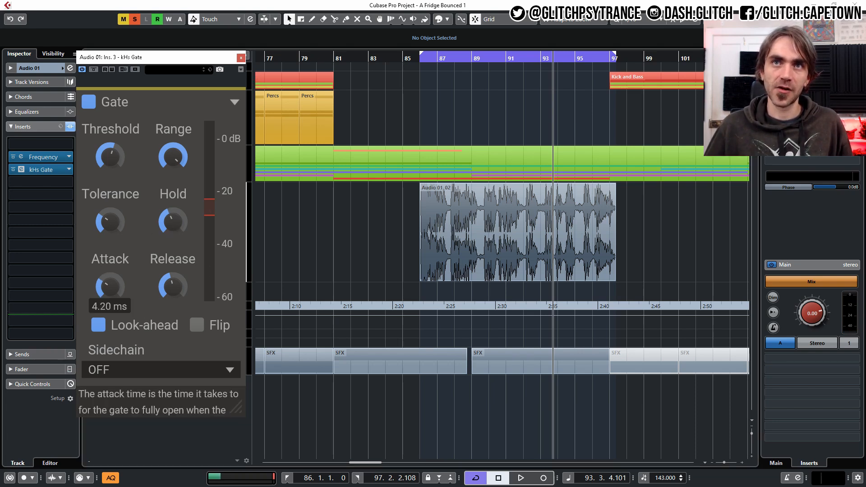
mouse_move(180, 213)
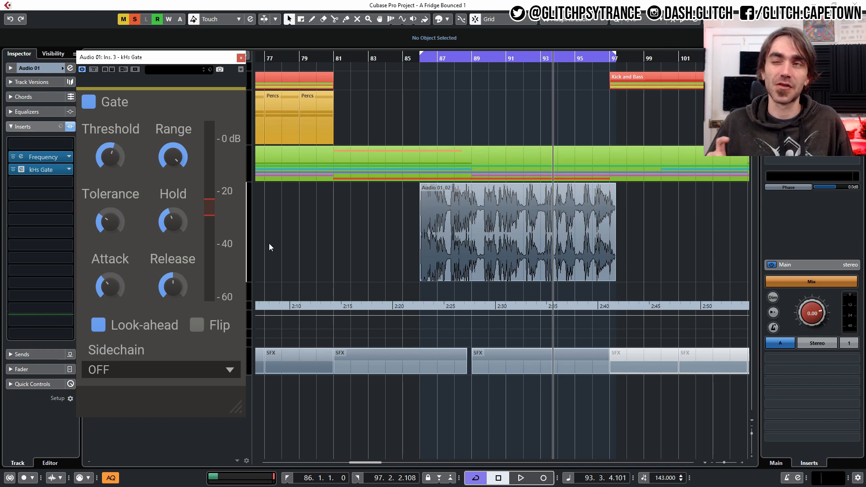
- Shorten the gate's attack while auditioning the looped Audio 01_02 clip, and close the gate's editor
key("space")
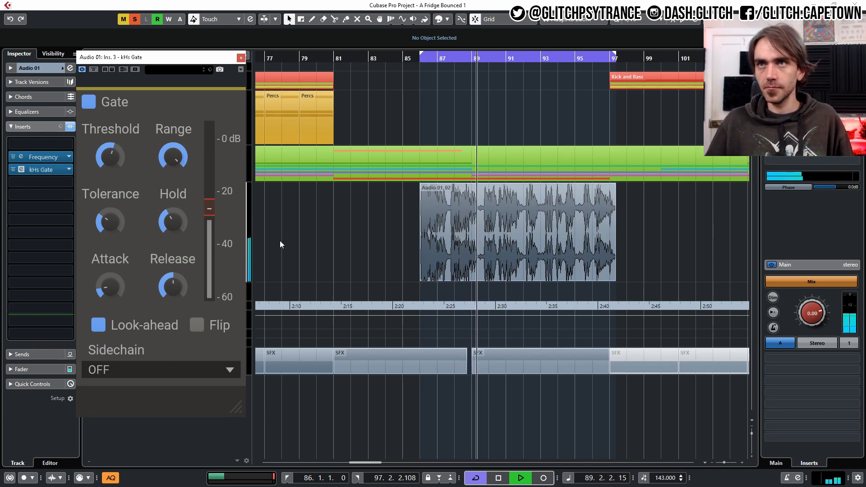
key("space")
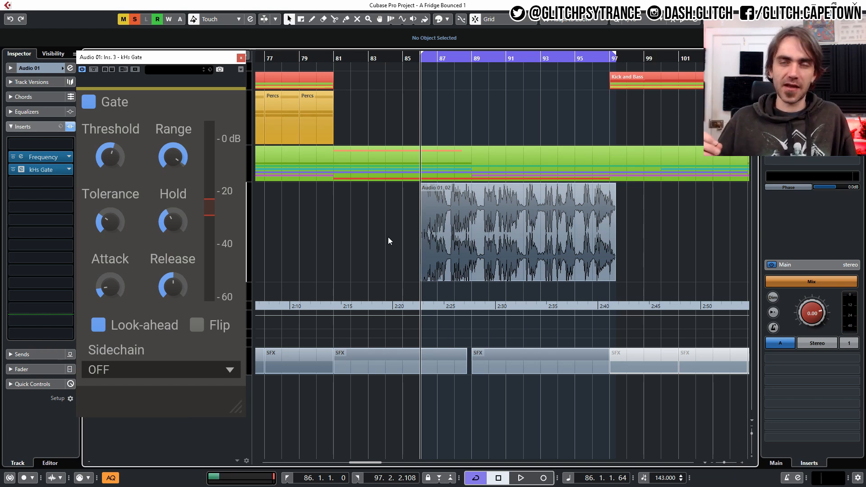
left_click(240, 58)
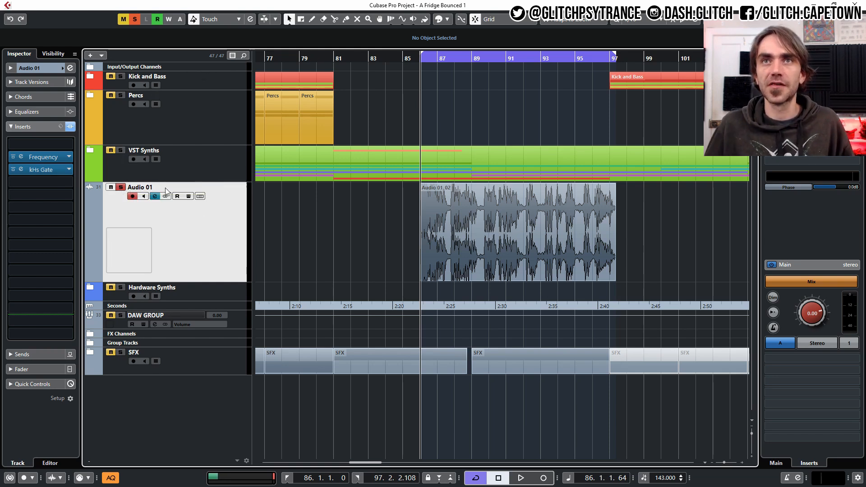
- Unsolo Audio 01 and listen to the gated clip in the context of the full mix
left_click(121, 189)
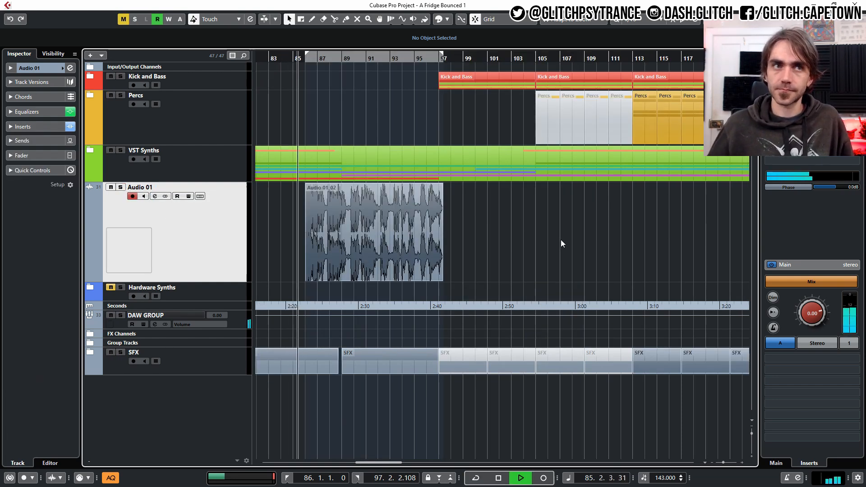
scroll(353, 250, "up", 2)
scroll(367, 233, "left", 3)
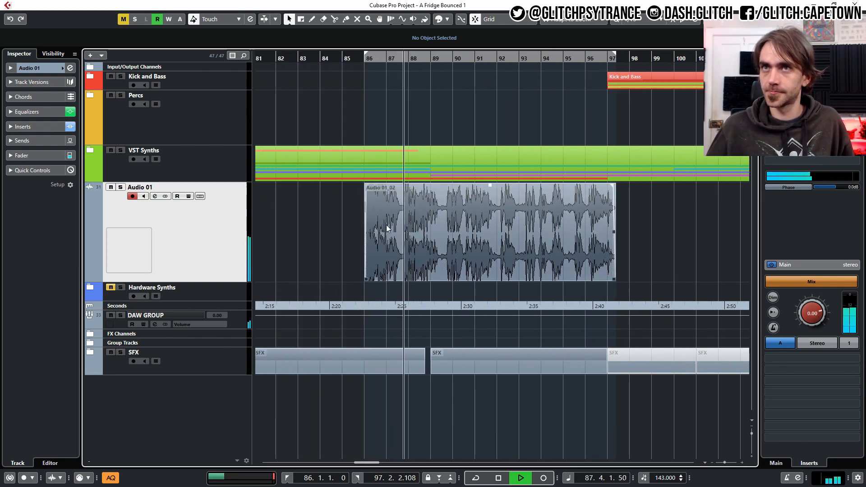
scroll(389, 229, "down", 1)
scroll(389, 228, "right", 2)
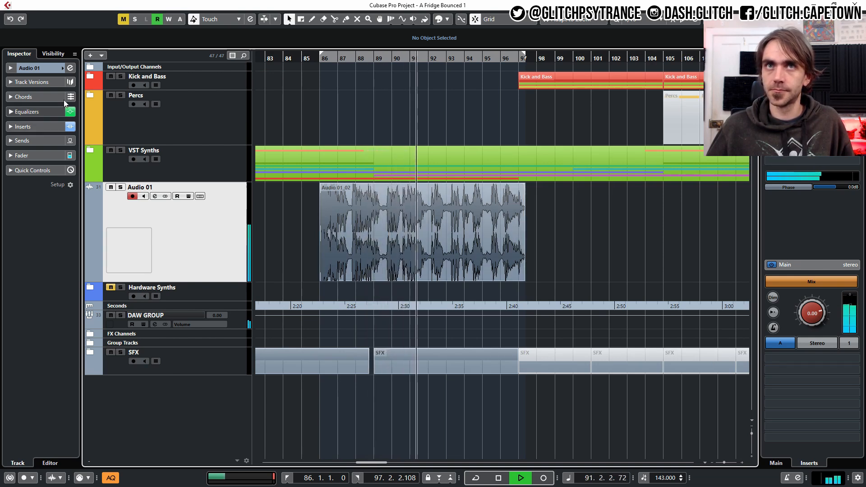
- Insert the Distroyer distortion effect after kHs Gate on the Audio 01 track
left_click(12, 126)
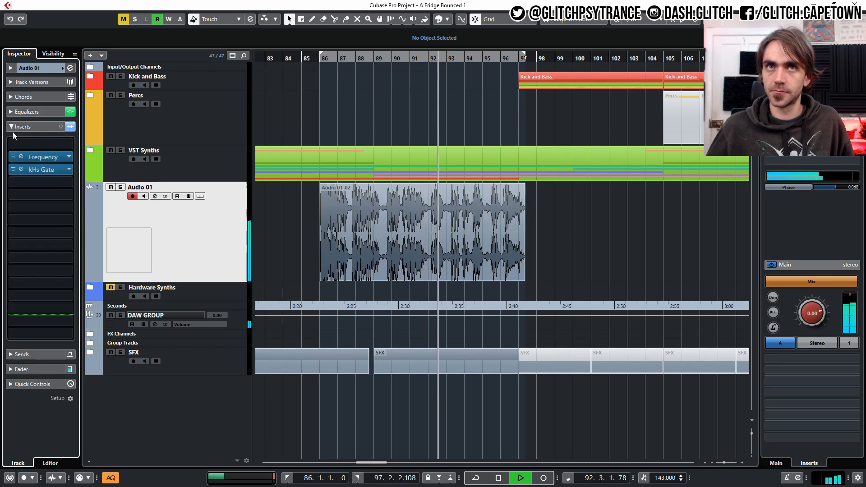
left_click(46, 186)
left_click(46, 186)
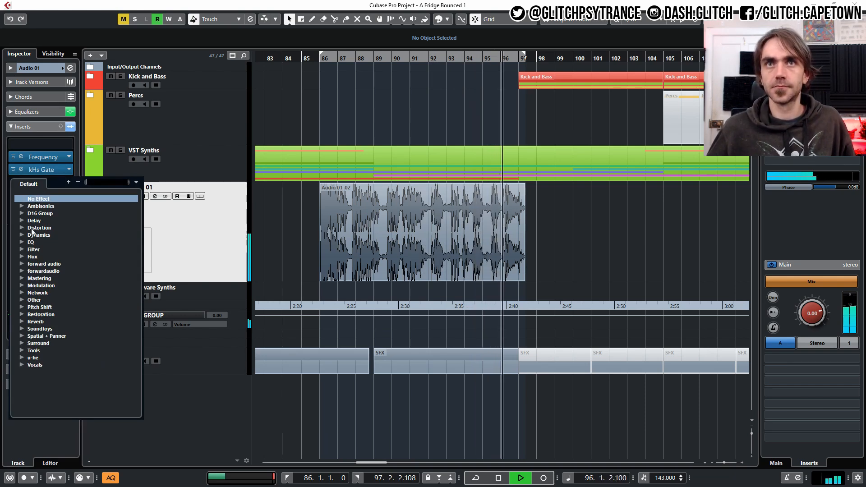
left_click(21, 228)
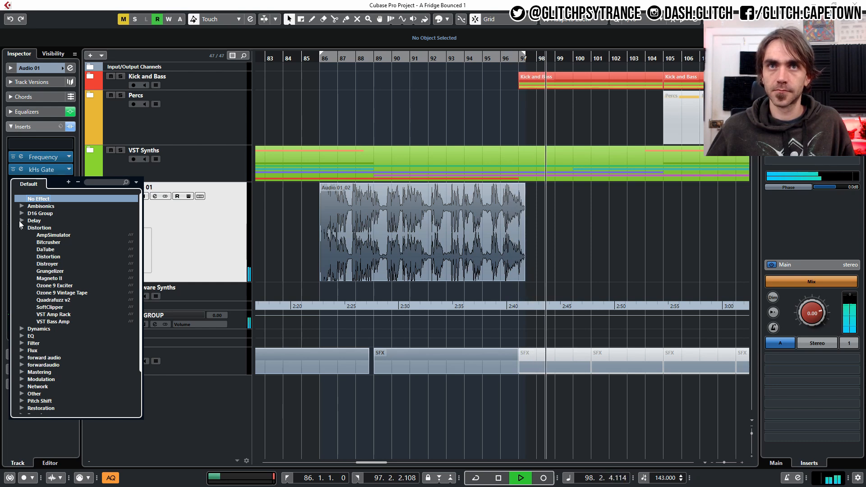
left_click(48, 264)
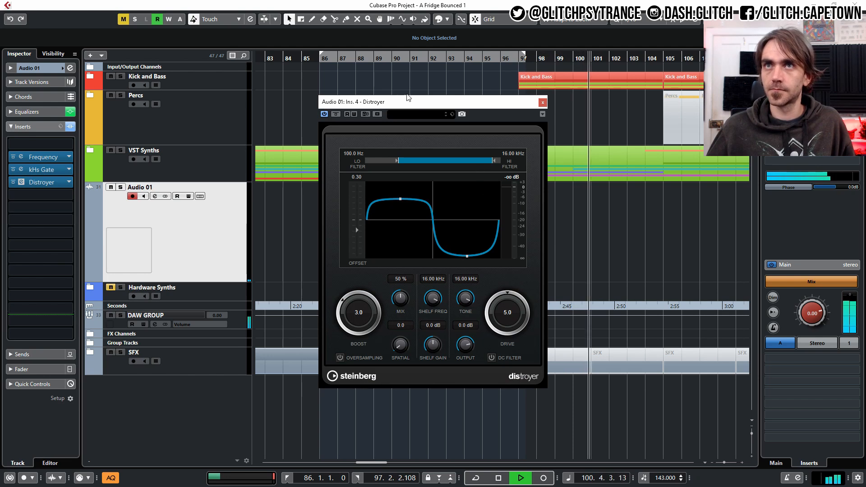
- Solo Audio 01 and set Distroyer to 100 % mix, 8.1 boost, 8.4 drive and 1.2 dB output, with filters at 23.7 Hz and 3.76 kHz
key("s")
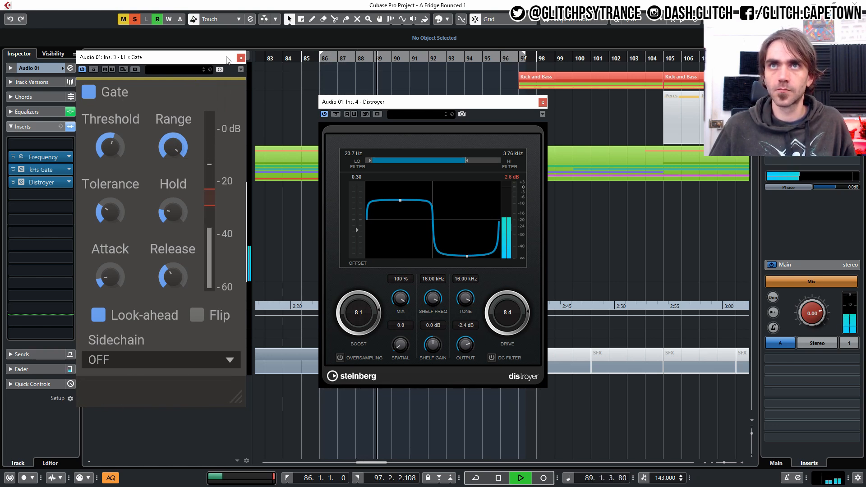
left_click(240, 59)
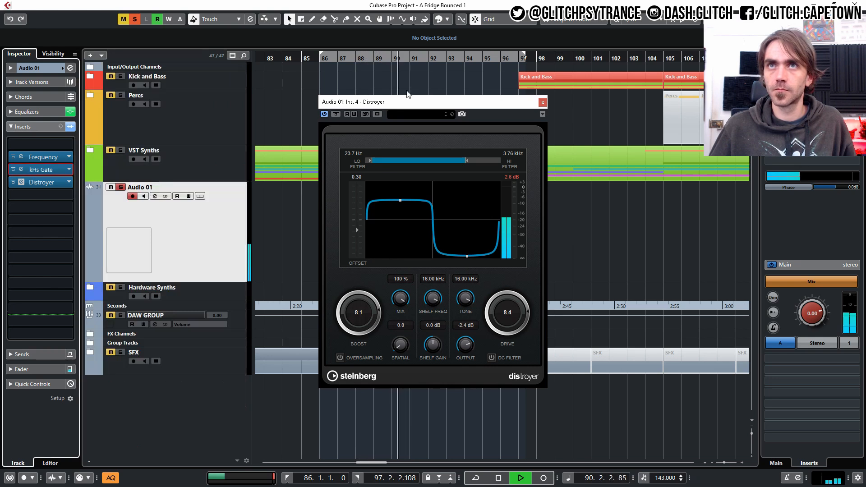
left_click_drag(462, 104, 480, 100)
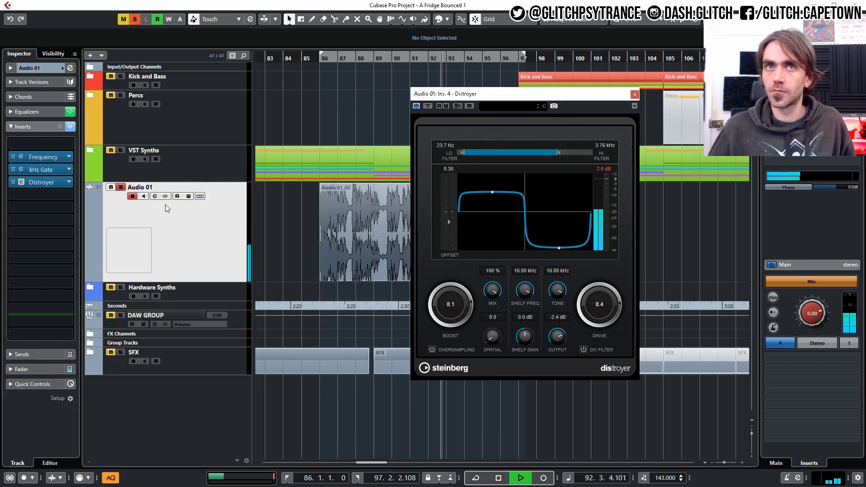
left_click_drag(561, 344, 564, 342)
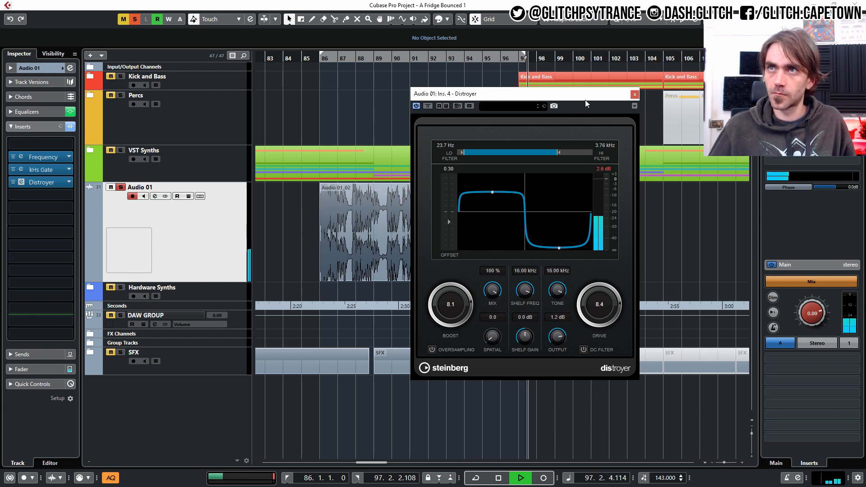
key("space")
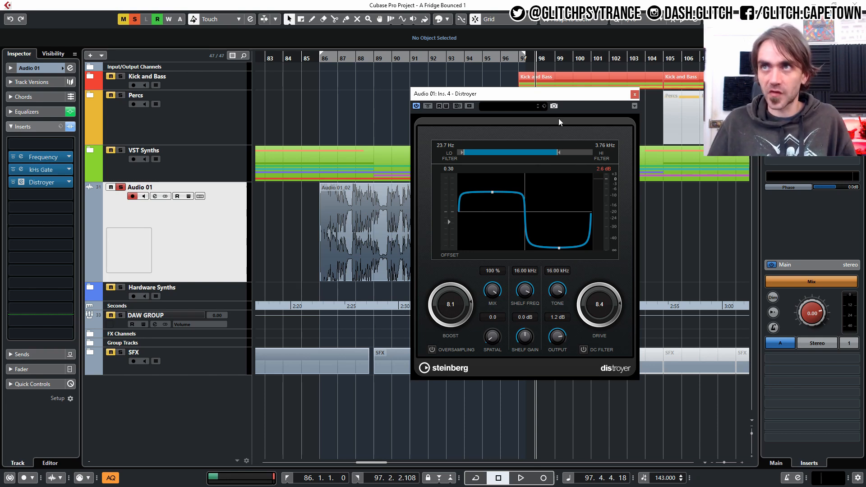
- Add a second Frequency EQ before Distroyer with a Cut 48 low cut at 149 Hz and a -3.5 dB dip around 477 Hz
left_click(635, 94)
left_click(589, 247)
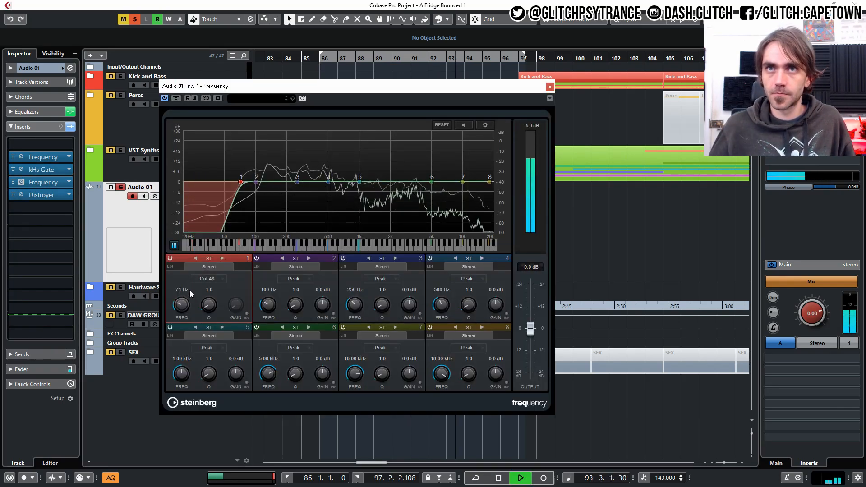
scroll(190, 290, "up", 8)
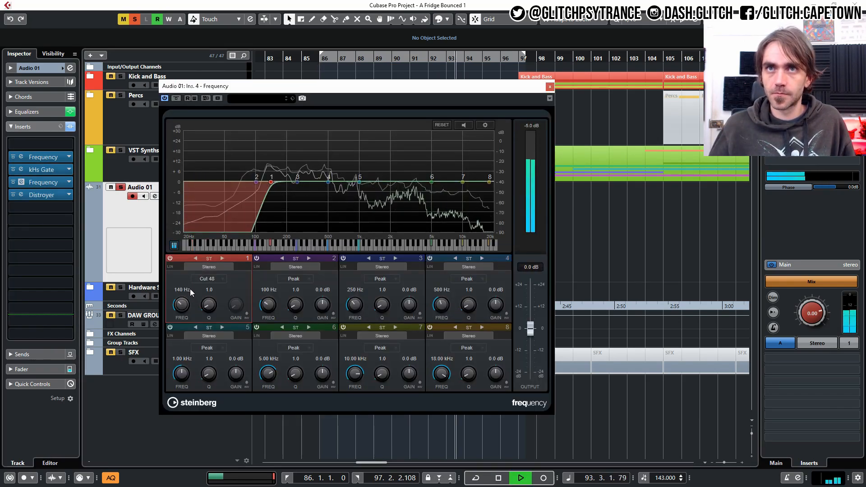
scroll(190, 288, "down", 5)
scroll(188, 291, "up", 6)
scroll(191, 289, "down", 3)
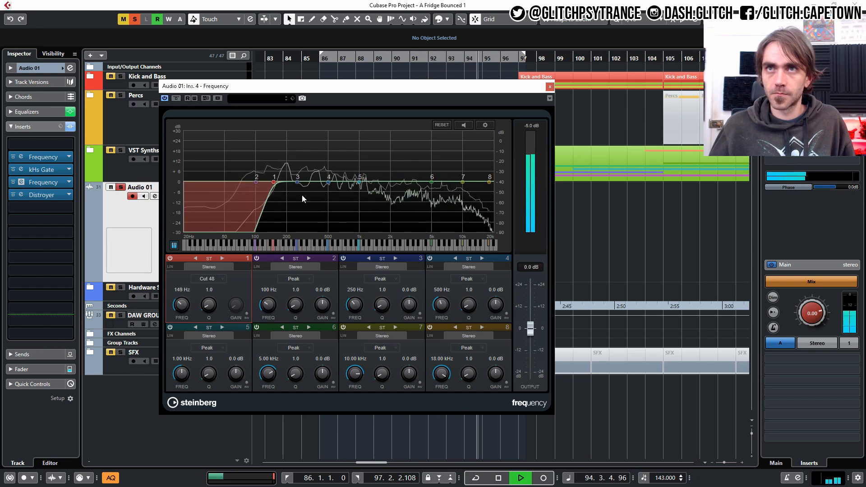
left_click_drag(327, 183, 327, 188)
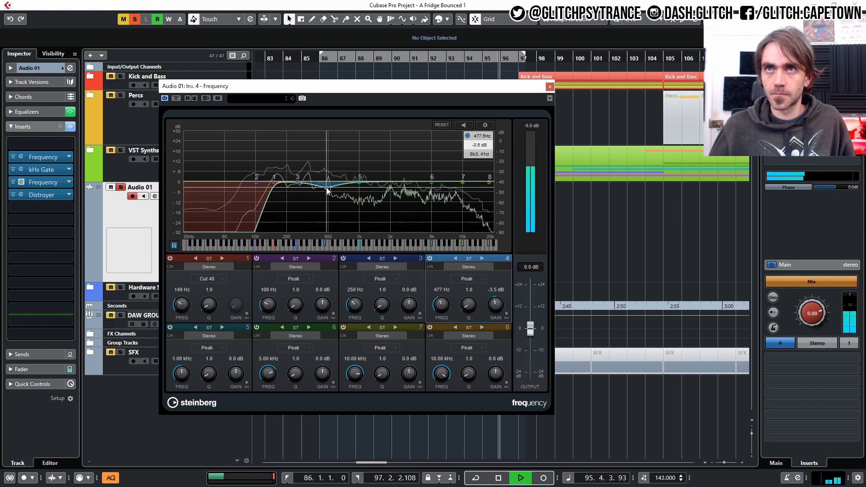
left_click_drag(256, 183, 296, 187)
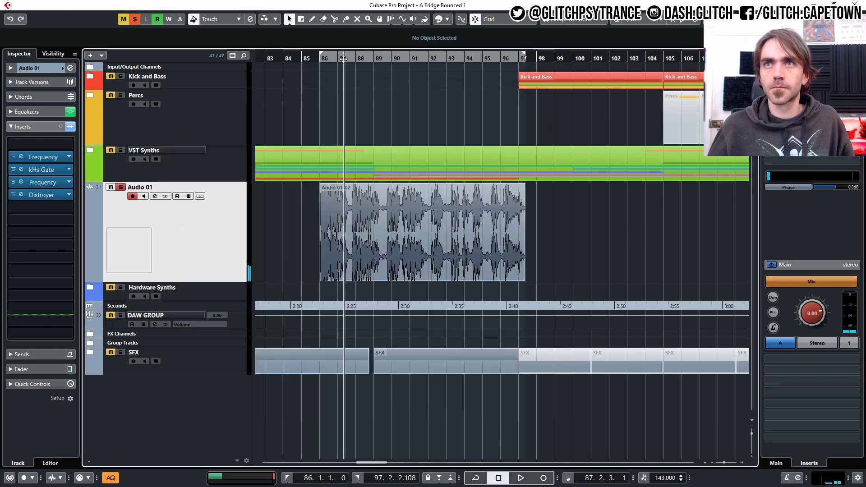
- Audition Audio 01 from bars 87 and 88, comparing the sound with kHs Gate bypassed and active
left_click(338, 55)
key("space")
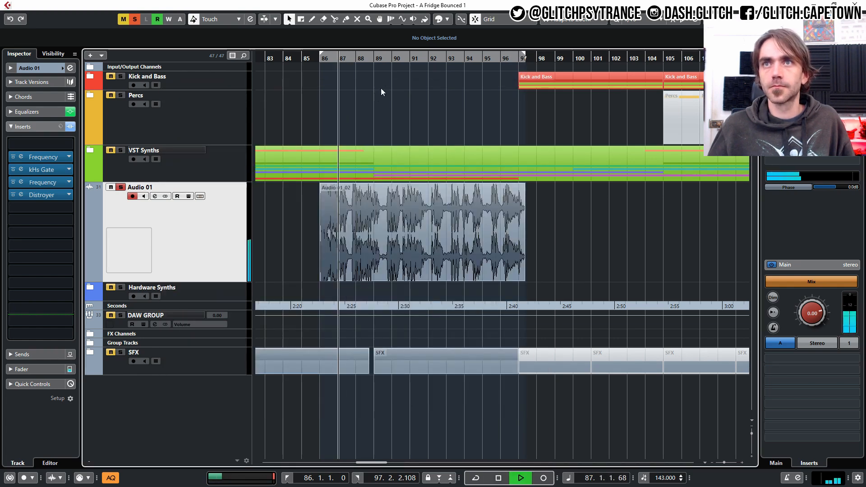
key("space")
left_click(13, 170)
left_click_drag(352, 57, 356, 57)
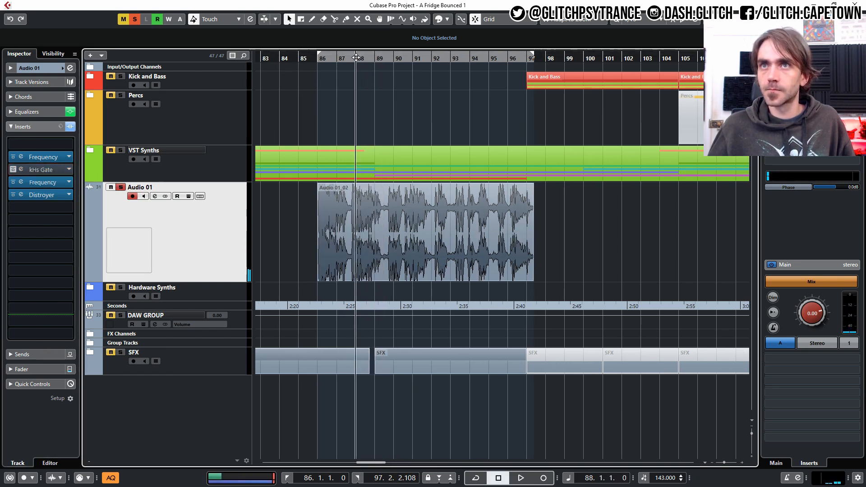
key("space")
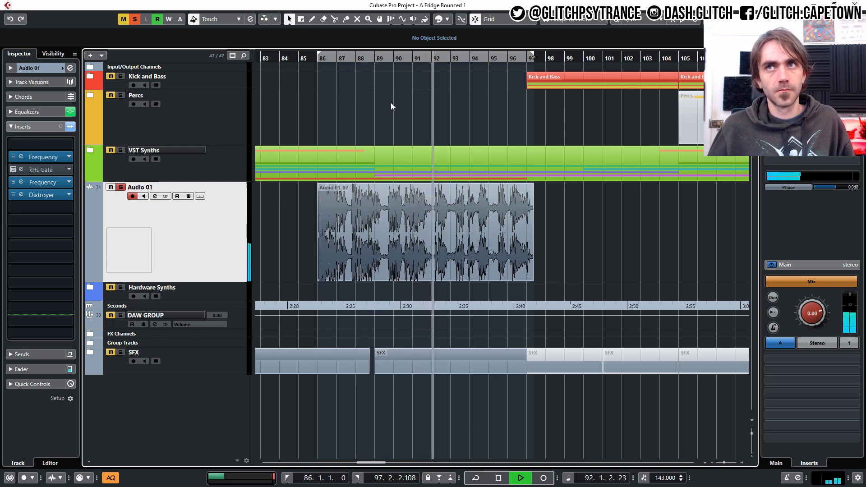
left_click_drag(359, 60, 356, 62)
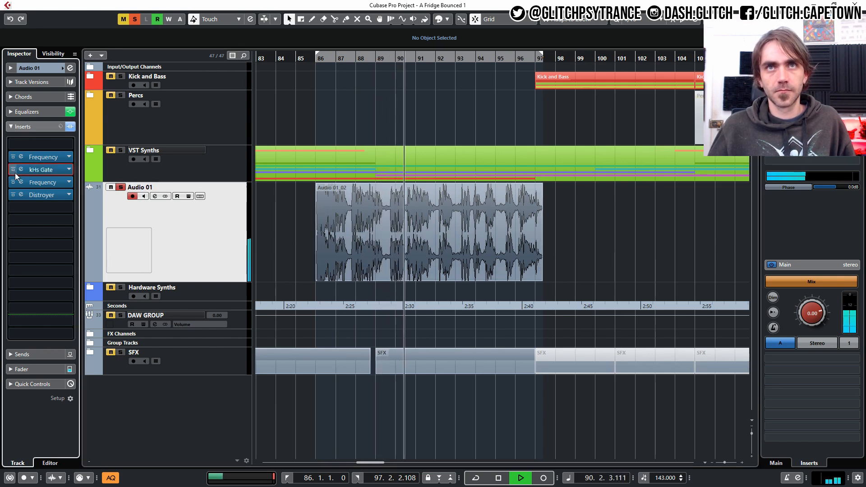
key("space")
- Reduce Distroyer's boost to 7.2 and drive to 6.8, enable oversampling, and restart playback from bar 86
left_click(21, 195)
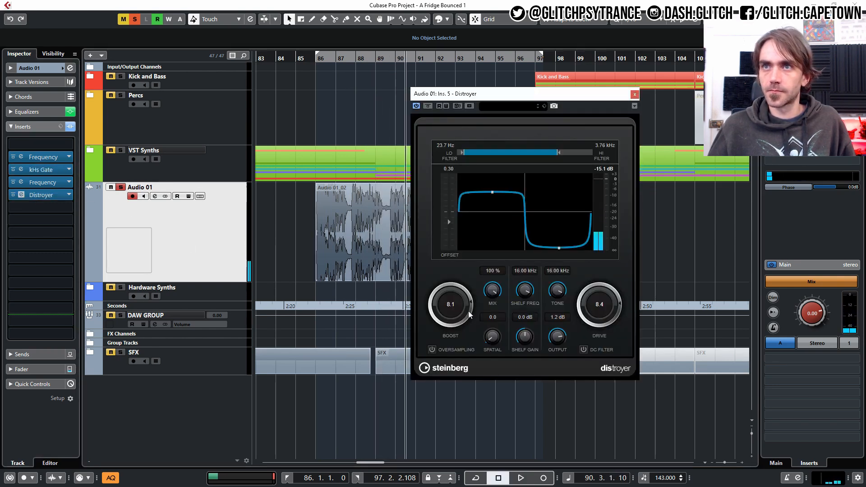
key("space")
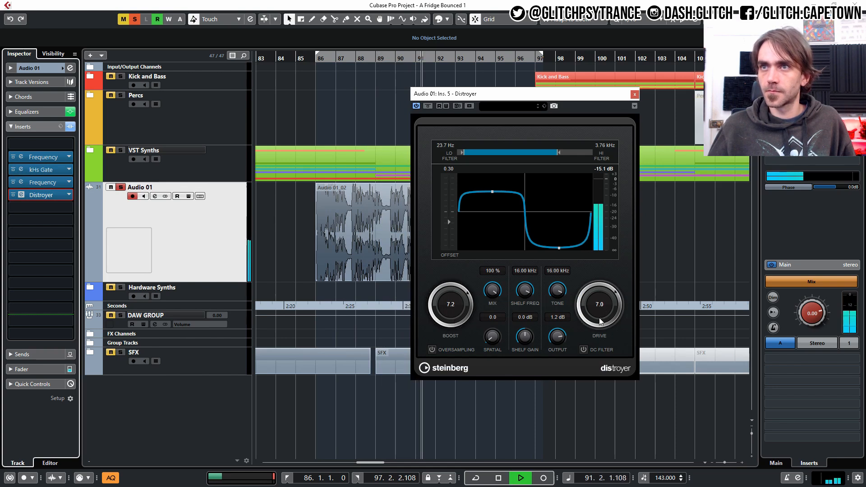
left_click_drag(601, 307, 597, 310)
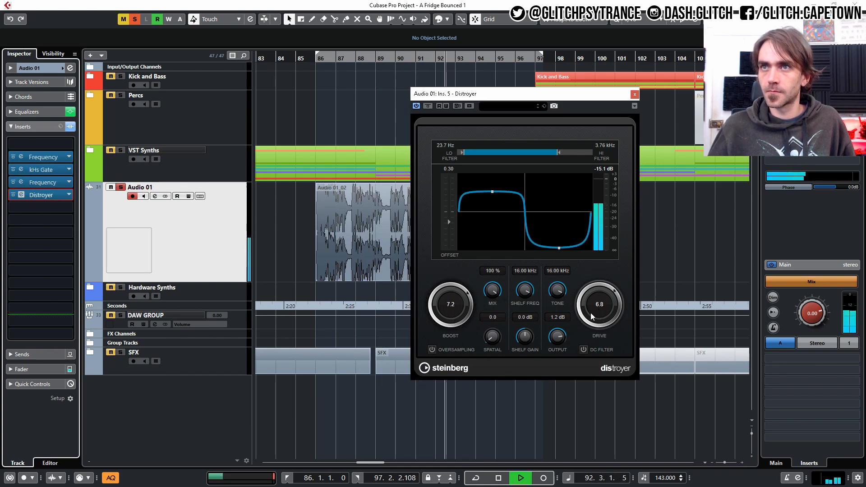
left_click(431, 350)
key("KP_1")
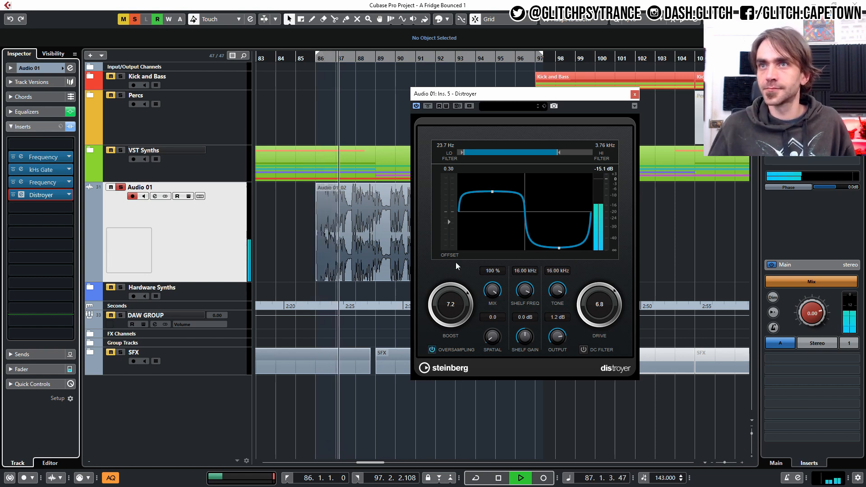
- Set Distroyer's output to -2.1 dB and drive to 5.0, and shift its filter range to 61 Hz–9.43 kHz
left_click_drag(556, 338, 556, 344)
left_click_drag(599, 305, 598, 312)
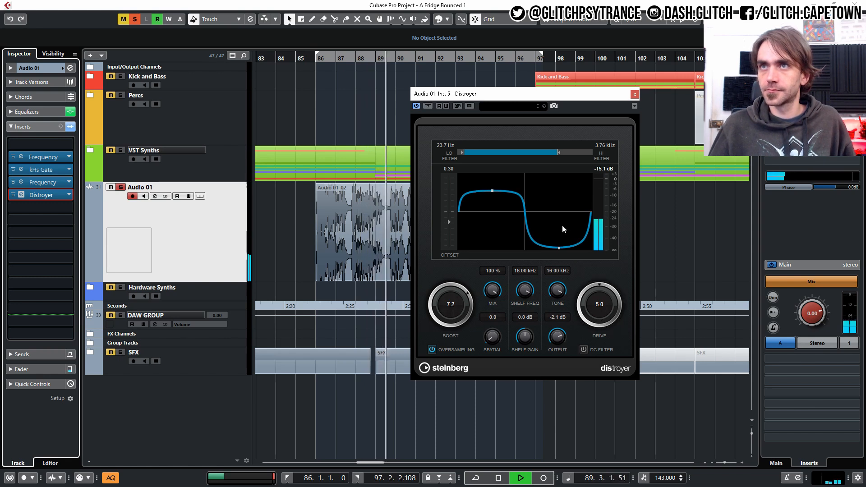
left_click_drag(504, 151, 521, 156)
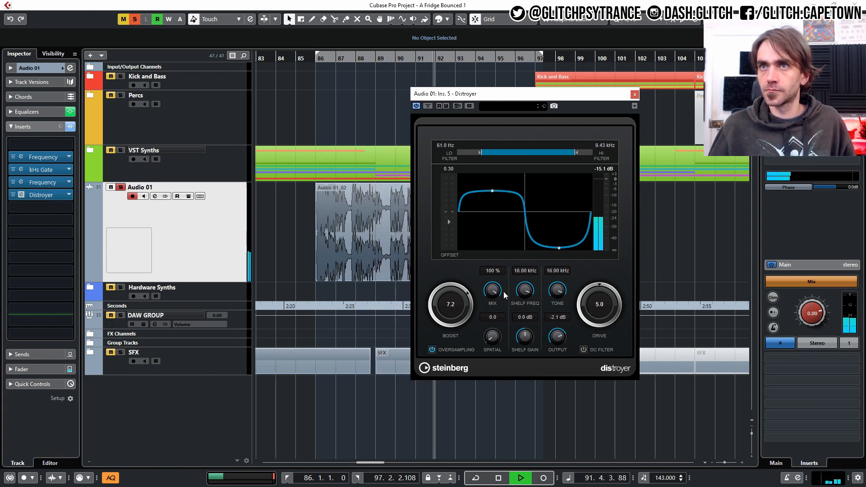
- Unsolo Audio 01, raise Distroyer's low filter to 126.2 Hz and output to 0.6 dB against the full mix, and close its editor
left_click(120, 187)
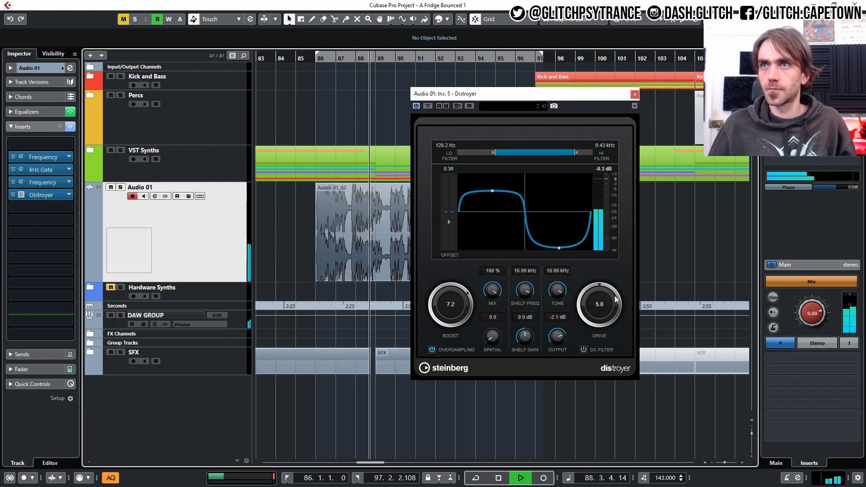
left_click_drag(555, 336, 559, 334)
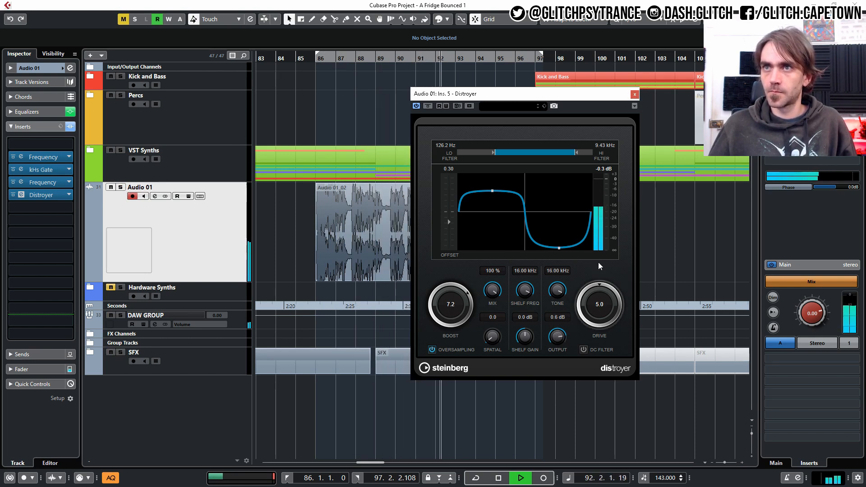
left_click(635, 94)
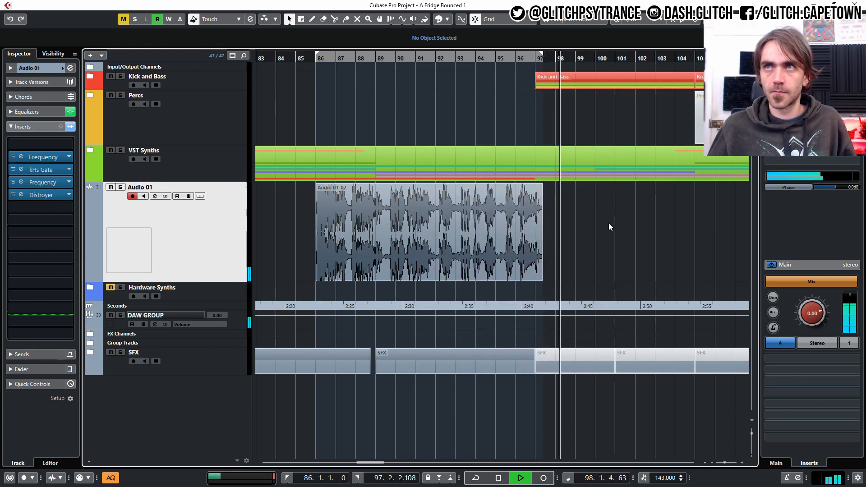
- Soften Distroyer's distortion in the full mix with drive at 3.5 and boost at 6.0, and raise its output to 3.9 dB
left_click(19, 195)
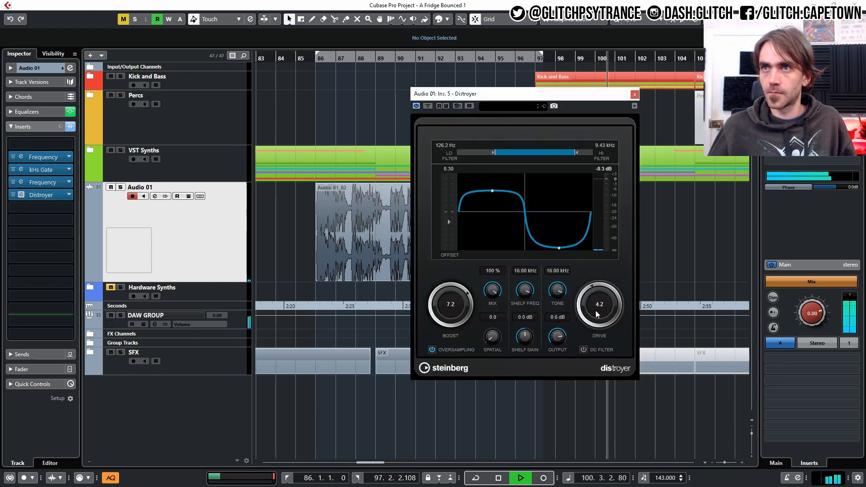
left_click_drag(596, 309, 595, 316)
left_click(395, 56)
left_click_drag(433, 295, 455, 303)
left_click_drag(596, 301, 590, 303)
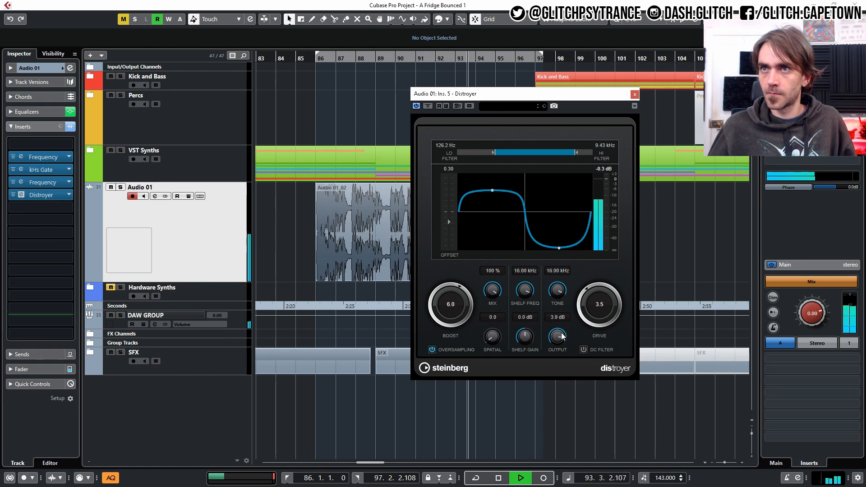
- Close the Distroyer editor and load the REVerence reverb into the insert slot directly after it on Audio 01
left_click(635, 94)
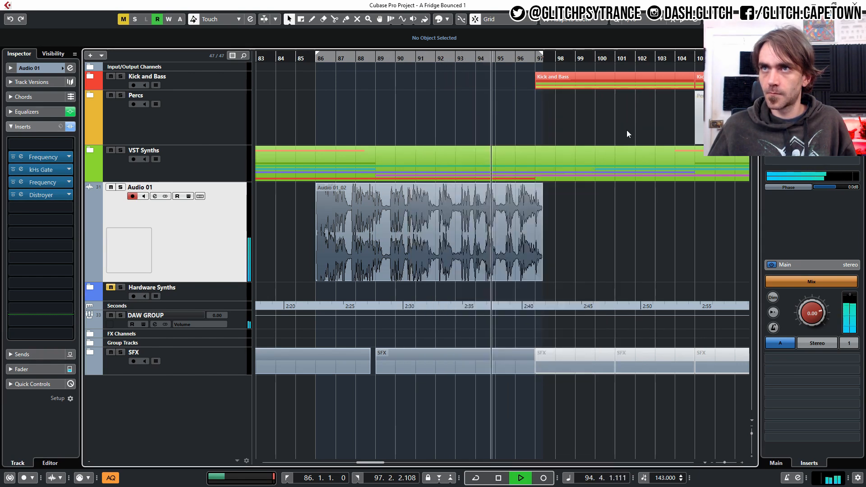
left_click(26, 208)
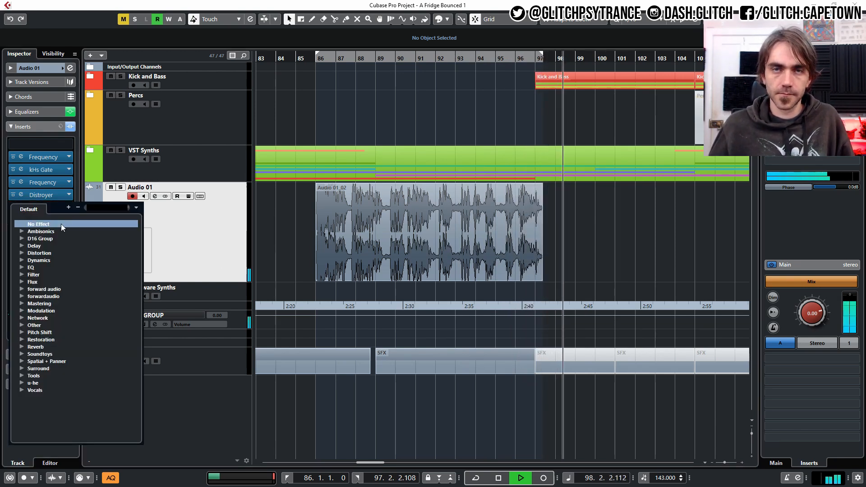
left_click(21, 347)
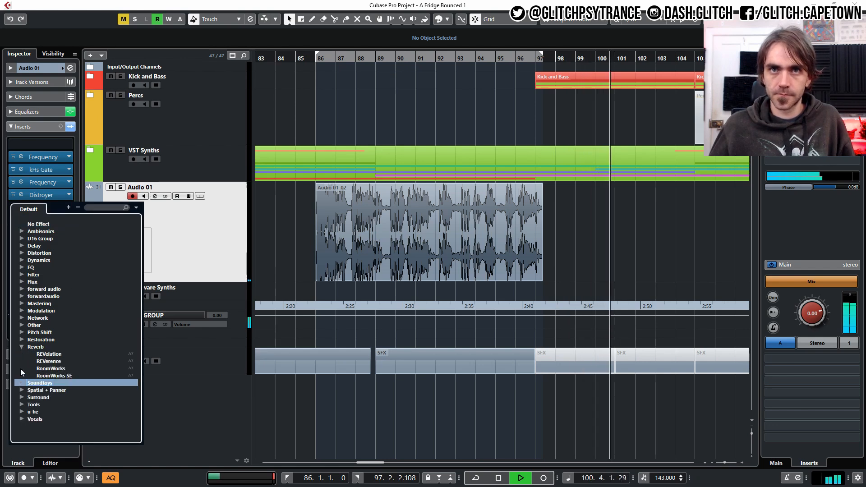
left_click(53, 362)
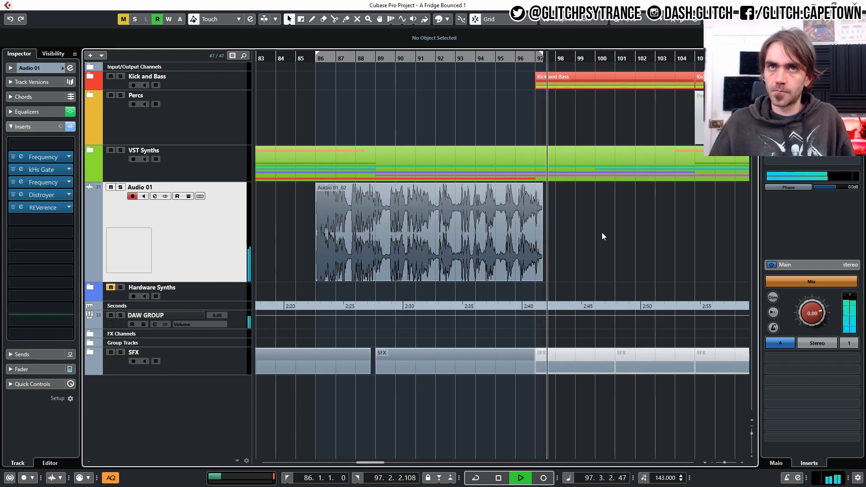
- Soften Distroyer further with output at 2.4 dB, boost at 4.9, drive at 2.8 and mix at 88%, and close its editor
left_click(19, 195)
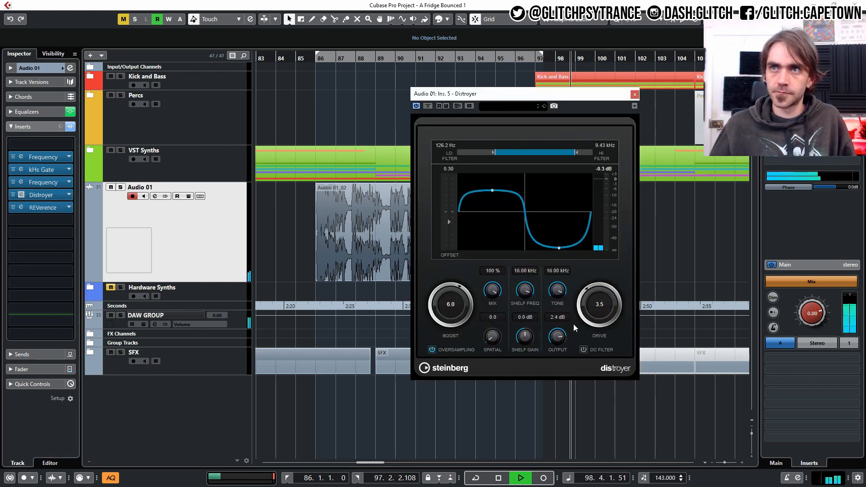
left_click_drag(467, 303, 446, 65)
left_click(420, 58)
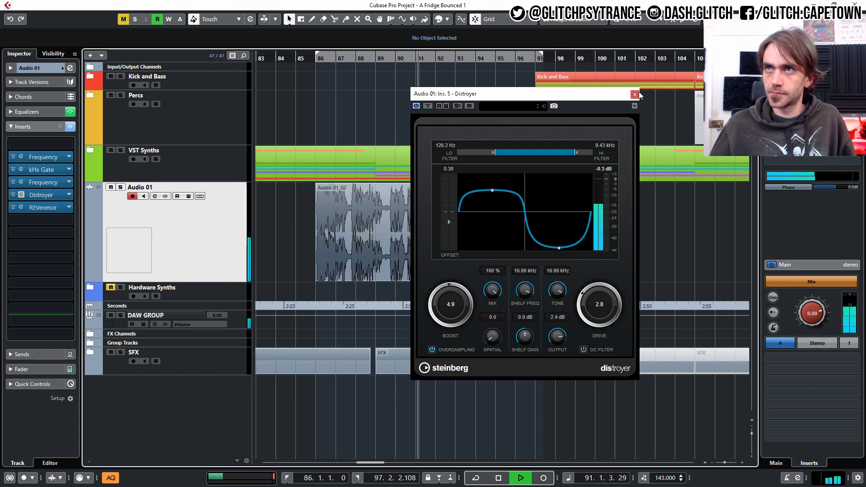
left_click_drag(492, 291, 488, 302)
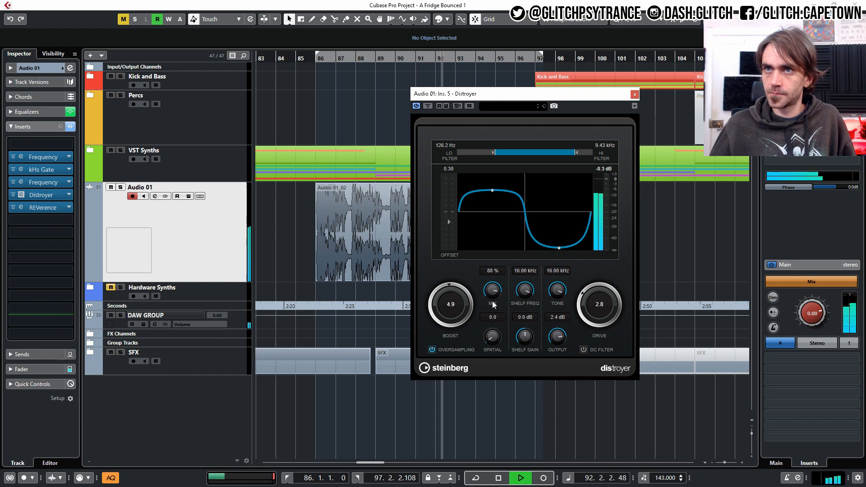
left_click(635, 95)
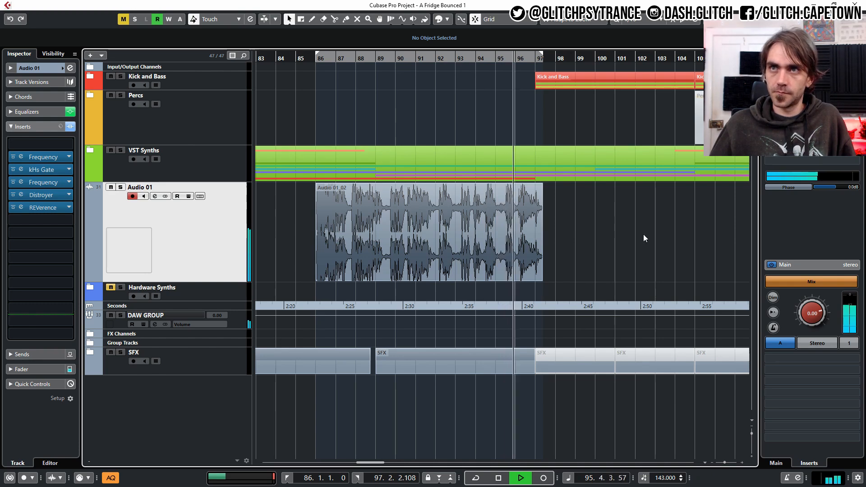
- Copy the Audio 01_02 clip along the same track so the duplicate starts at bar 98
scroll(652, 235, "down", 2)
scroll(627, 249, "right", 2)
left_click_drag(416, 251, 548, 253)
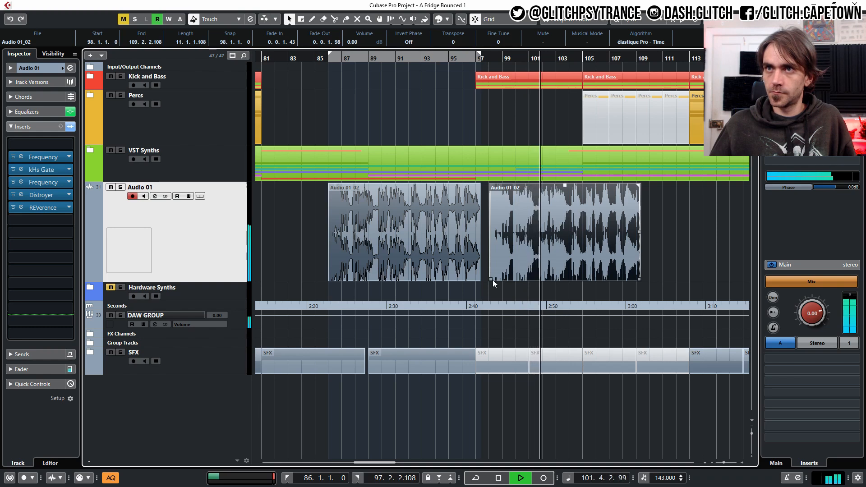
- Trim the copied clip to a roughly two-bar section from about bar 99.3 to bar 101.3, auditioning it from bar 96.3
key("h")
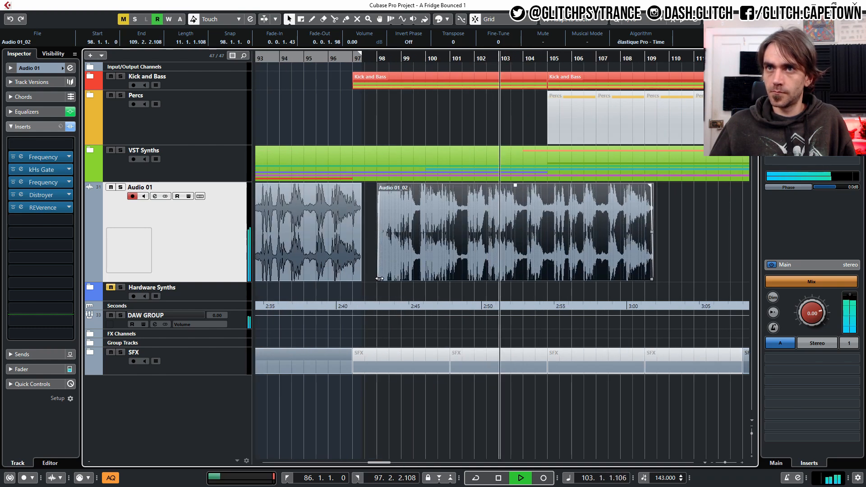
left_click_drag(379, 278, 415, 278)
left_click(339, 64)
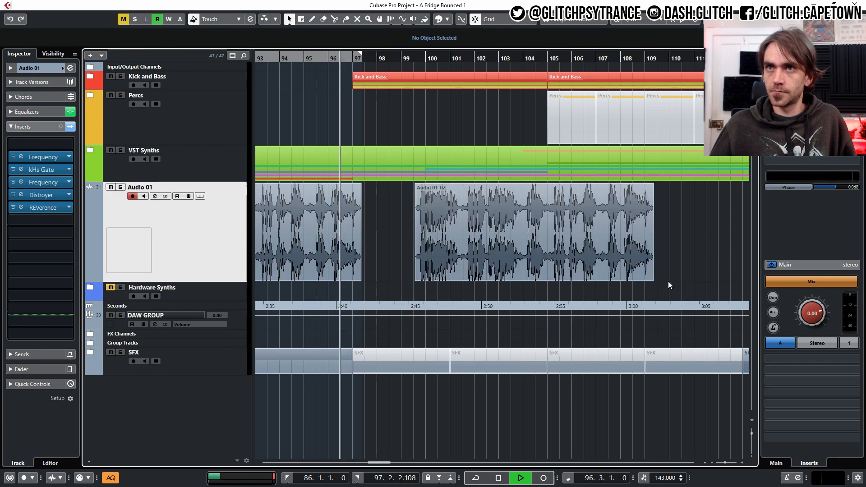
left_click_drag(651, 281, 463, 280)
left_click(497, 272)
- Move the trimmed clip to start at bar 100 and time-stretch it to six bars, ending at bar 106
scroll(440, 267, "up", 4)
left_click(441, 267)
scroll(489, 270, "down", 1)
scroll(488, 270, "down", 1)
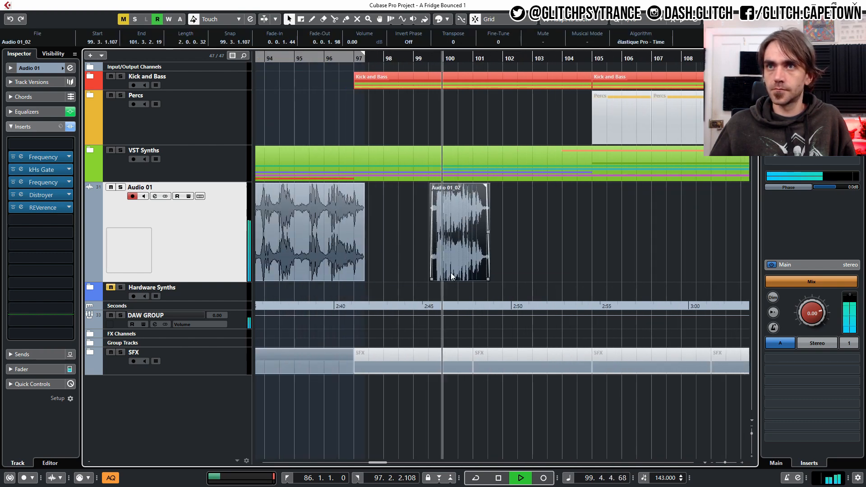
left_click_drag(437, 274, 447, 270)
key("1")
key("1")
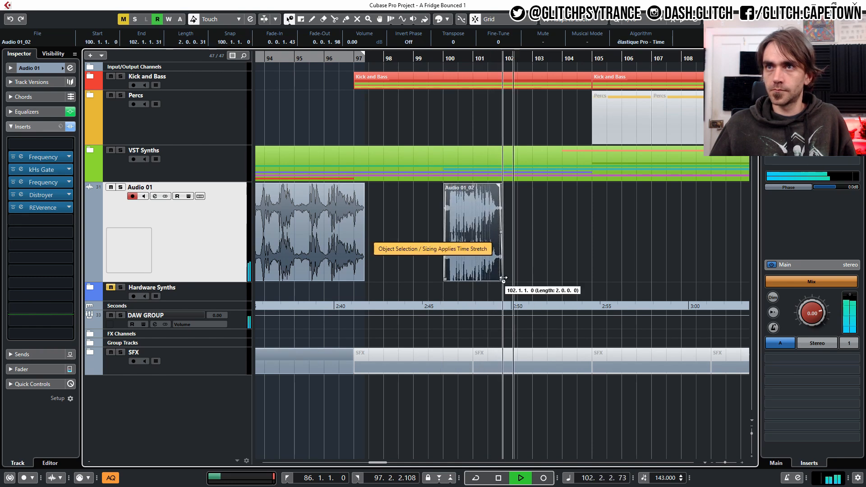
left_click_drag(502, 280, 621, 279)
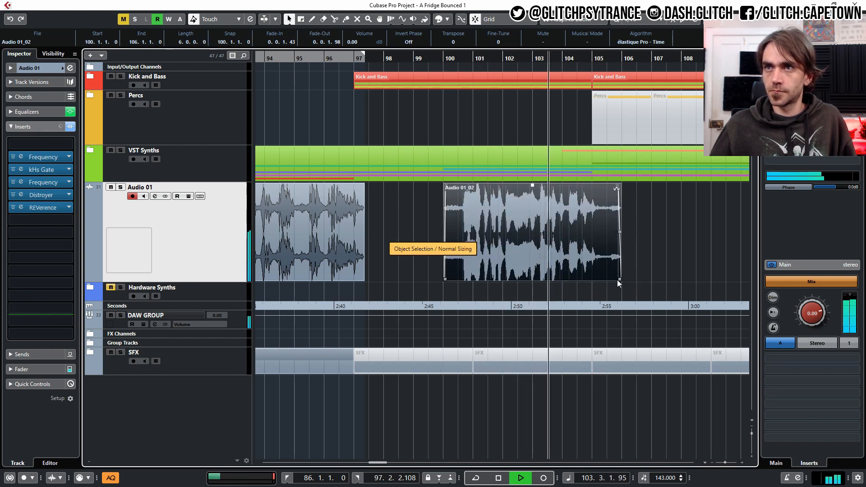
left_click(651, 269)
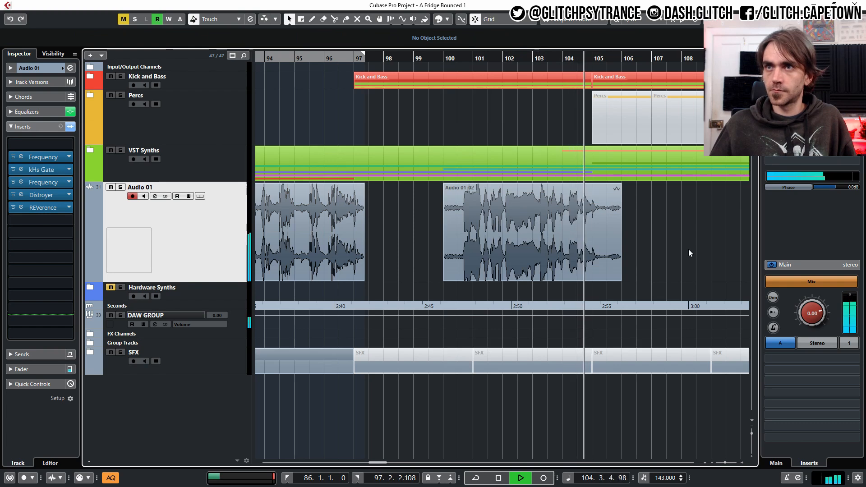
- Play back the time-stretched clip against the full mix from bar 100
scroll(688, 250, "down", 5)
scroll(650, 255, "right", 3)
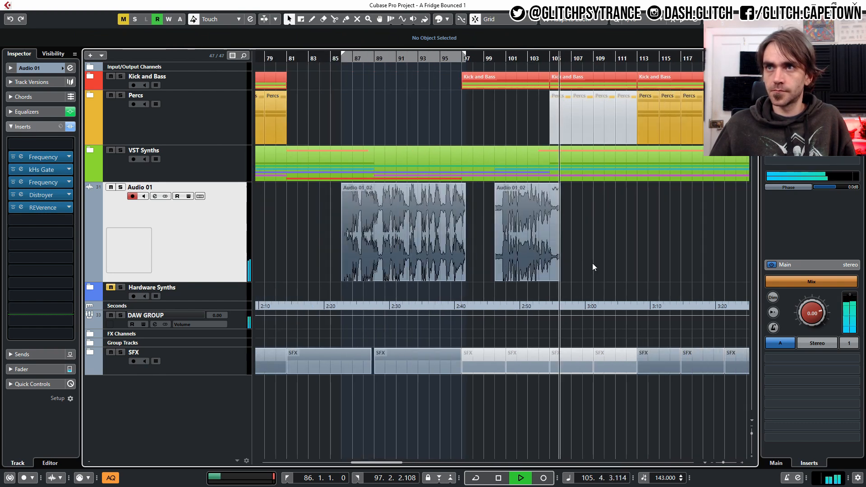
scroll(564, 230, "right", 3)
left_click_drag(401, 58, 396, 59)
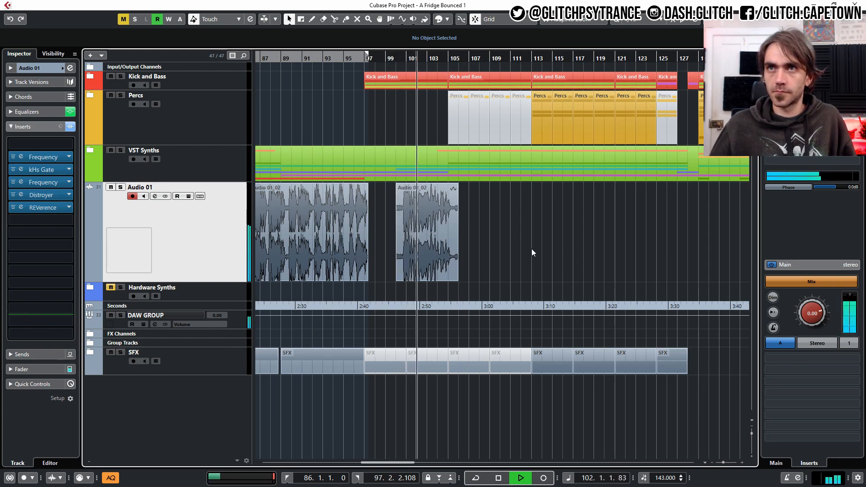
- Slip the stretched clip's audio slightly earlier inside its boundaries and trim its end back to bar 105
scroll(445, 248, "up", 2, "ctrl")
scroll(484, 257, "up", 2, "ctrl")
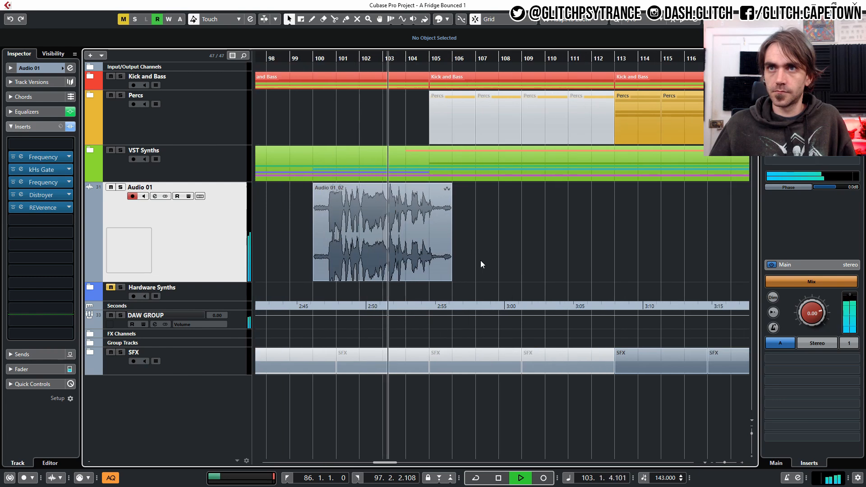
left_click(415, 267)
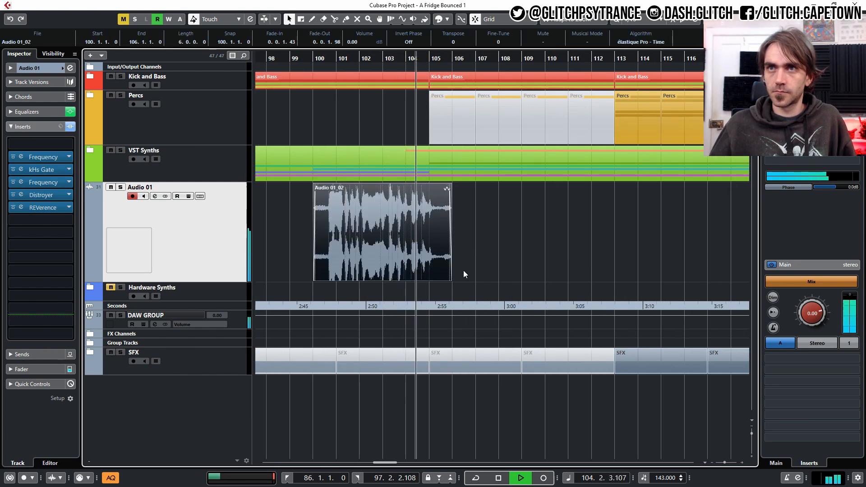
left_click_drag(374, 254, 364, 256, "ctrl+alt")
left_click(313, 59)
left_click_drag(452, 279, 428, 279)
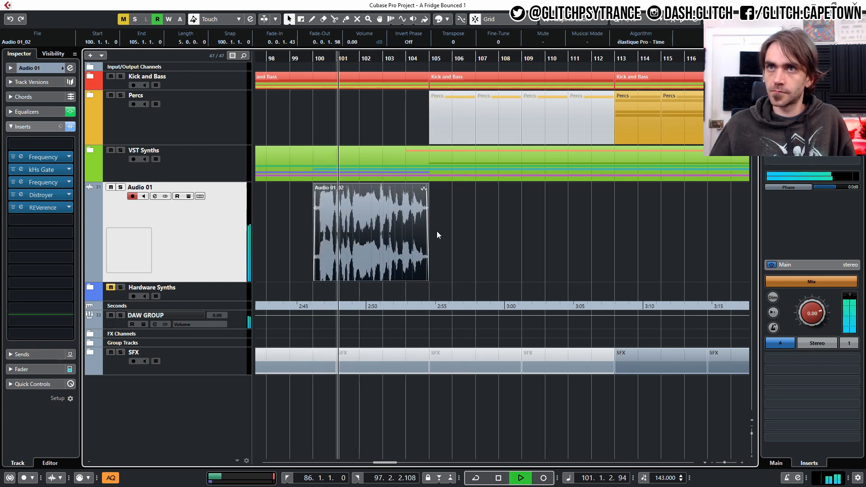
- In Audio 01's channel EQ, cut 5.3 dB at 197.5 Hz, raise the low band to 144.4 Hz, and stop playback after listening
left_click(69, 68)
left_click_drag(444, 249, 444, 259)
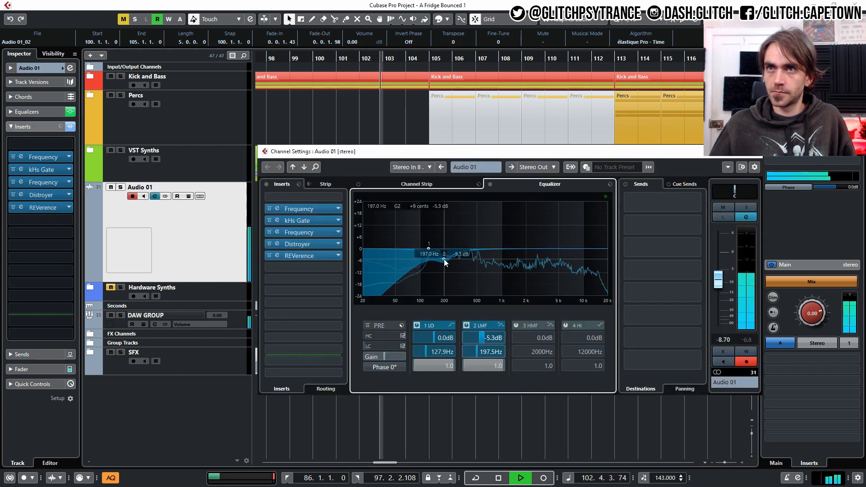
scroll(445, 352, "up", 2)
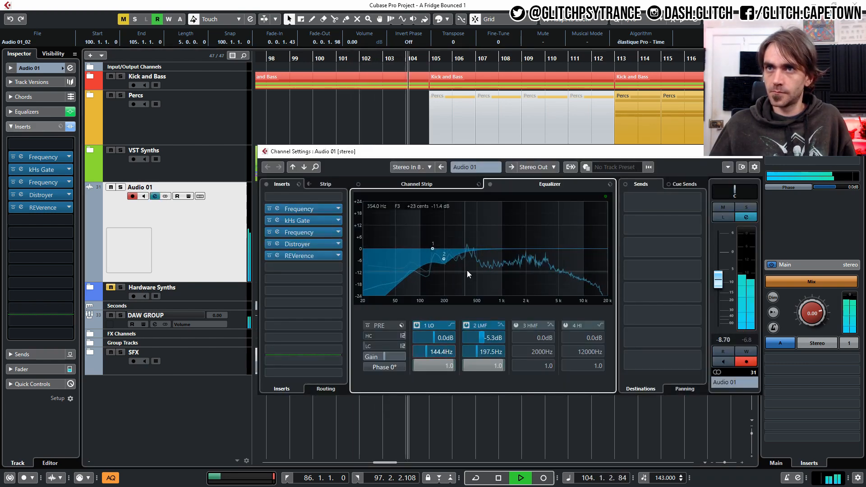
left_click(754, 155)
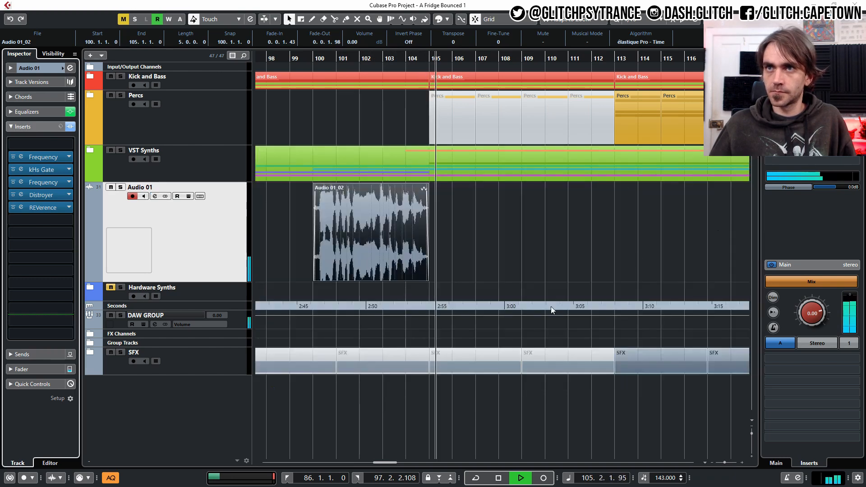
left_click(545, 226)
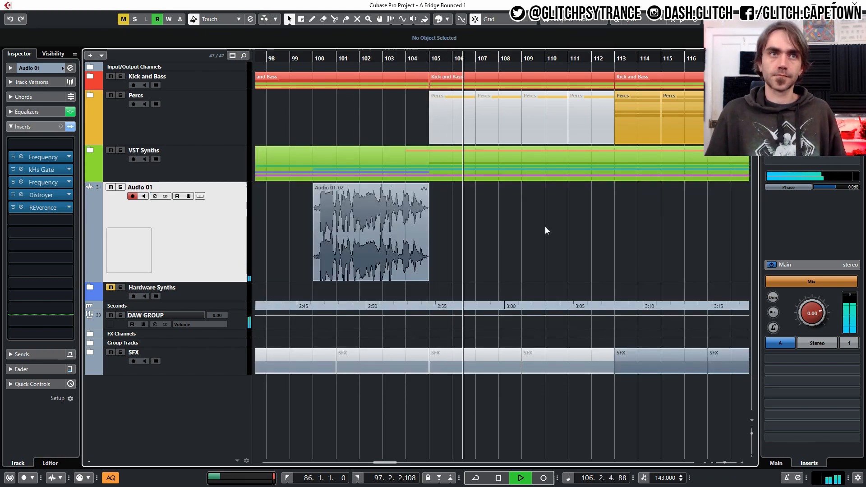
key("space")
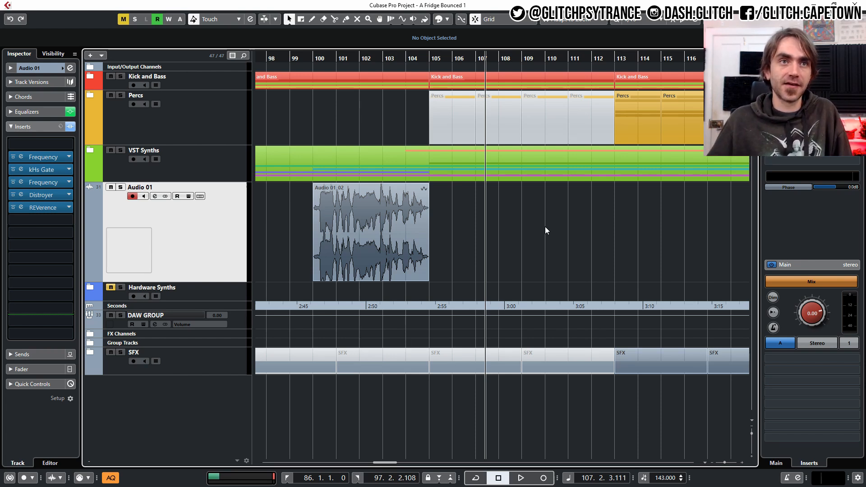
- Place the playhead at bar 89, select the original Audio 01_02 clip, and enable cycle playback over its range from bar 86
scroll(545, 227, "left", 5)
scroll(461, 229, "down", 2)
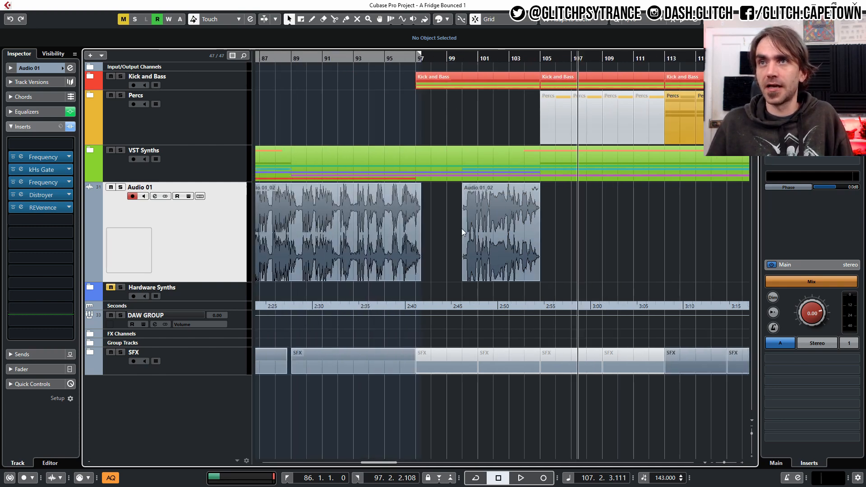
scroll(465, 233, "up", 3)
scroll(448, 230, "down", 2)
scroll(445, 226, "left", 4)
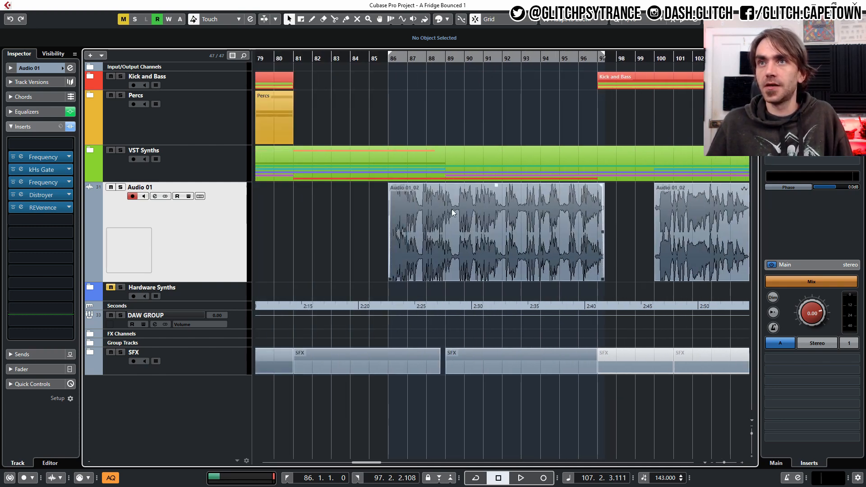
left_click(446, 58)
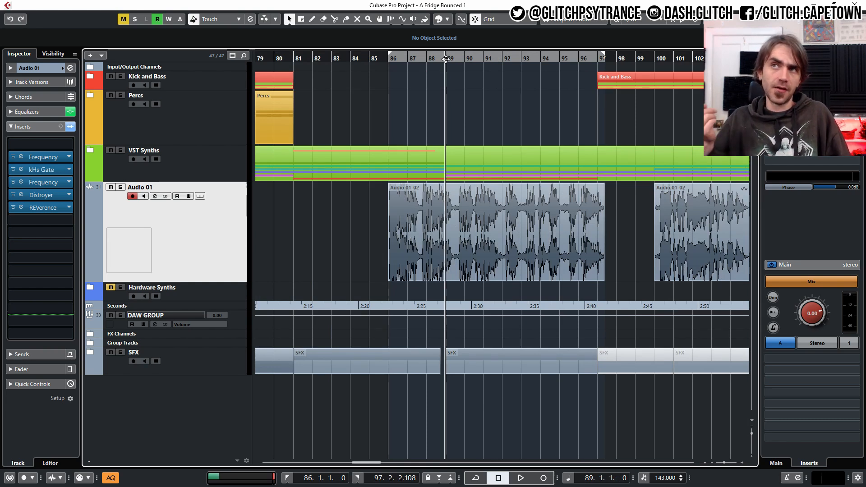
left_click(503, 254)
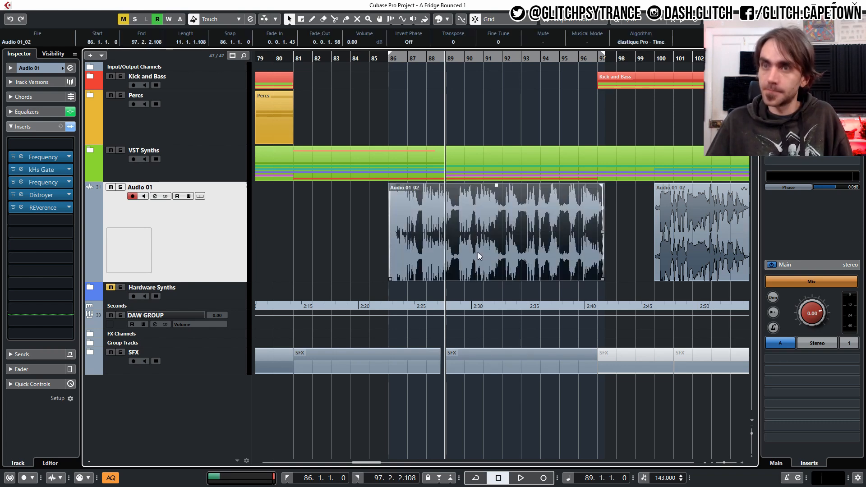
key("KP_Divide")
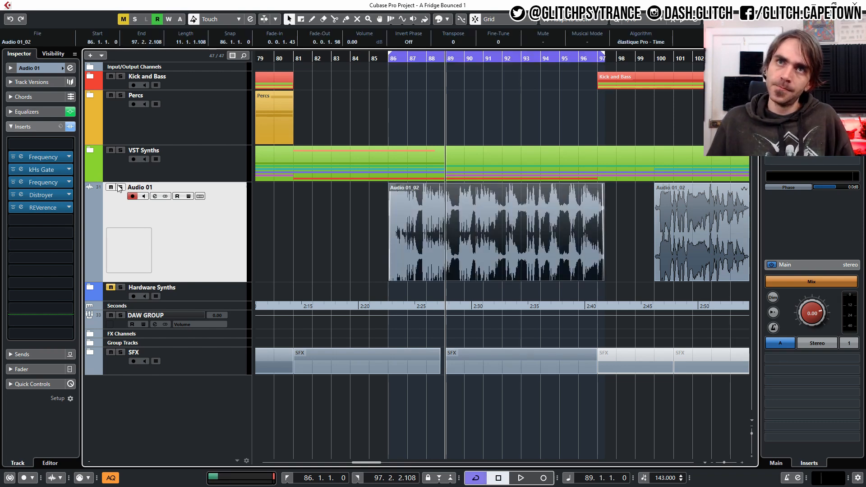
- Solo Audio 01 and shift the first Frequency and kHs Gate up one slot to insert an Expander right after the gate
mouse_move(40, 155)
left_mouse_down()
mouse_move(42, 145)
mouse_move(39, 157)
left_mouse_up()
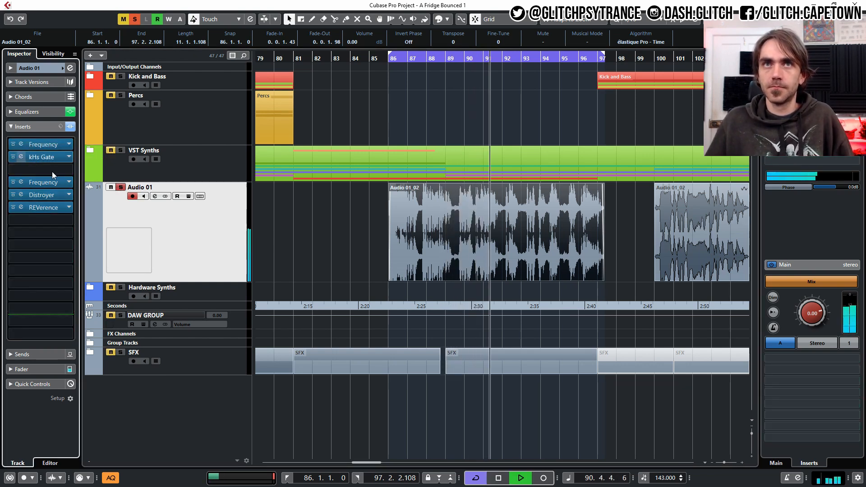
left_click(16, 169)
type("expanm")
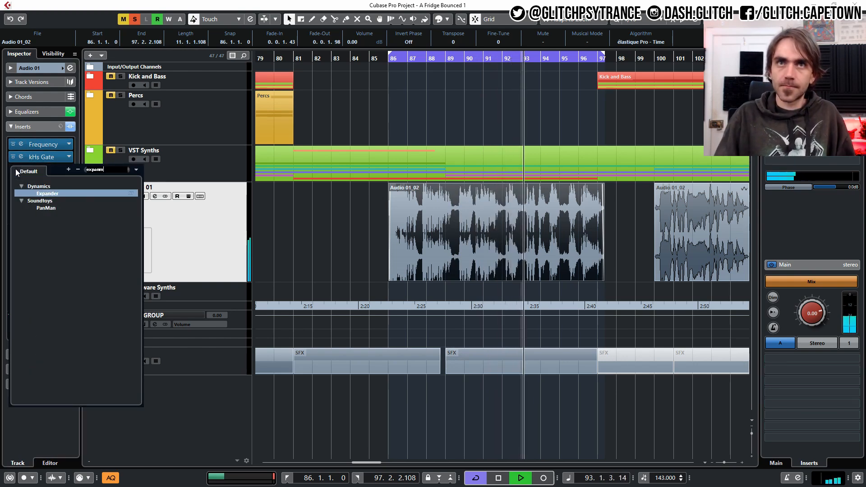
left_click(47, 193)
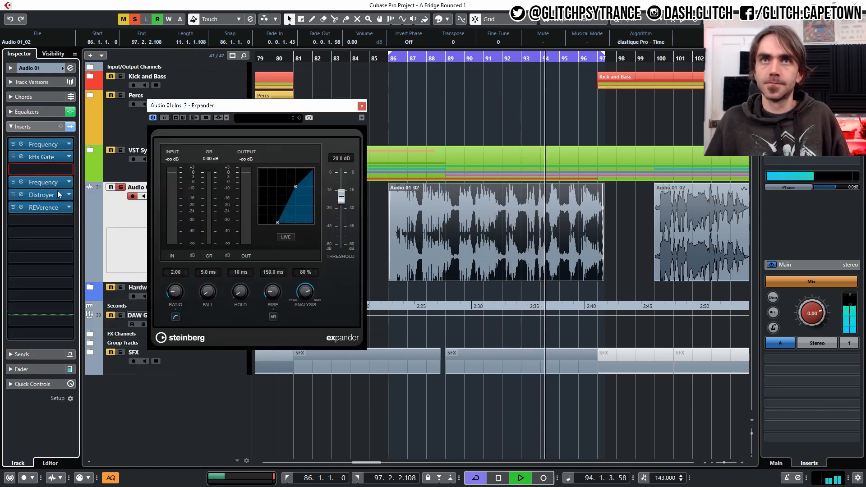
- Bypass the kHs Gate on Audio 01 after reviewing its settings, and lower the Expander's threshold to -22.9 dB
left_click(12, 158)
left_click_drag(246, 111, 488, 138)
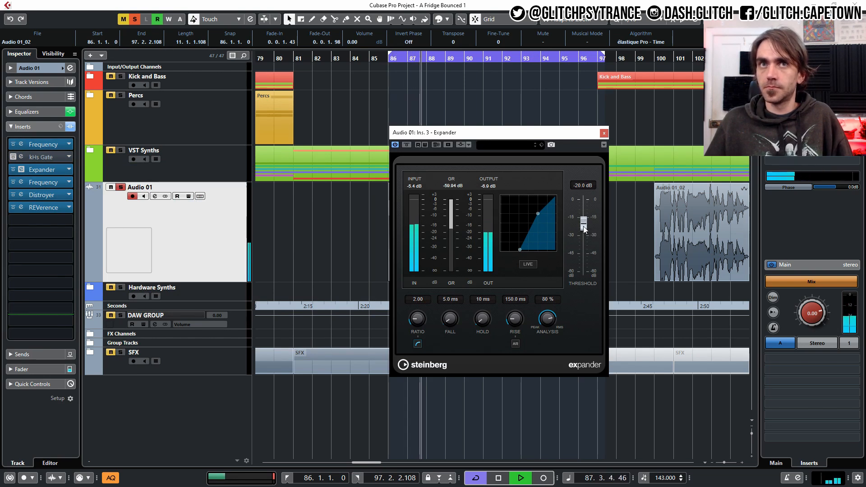
left_click(39, 157)
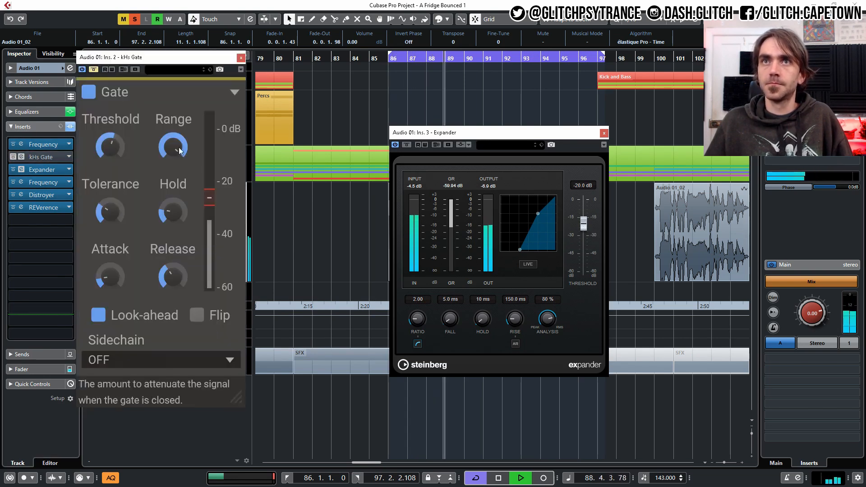
left_click(240, 58)
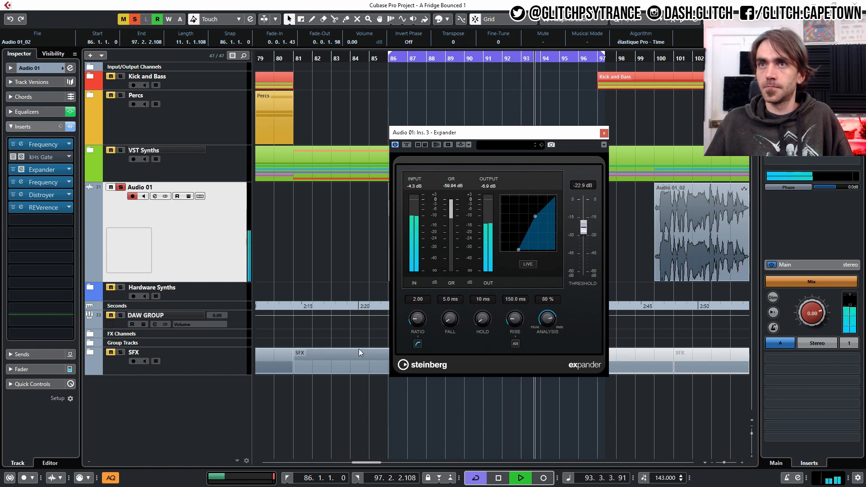
- Set the Expander's ratio to 8.00 and rise to 55 ms, and stop playback after listening
left_click_drag(417, 318, 457, 124)
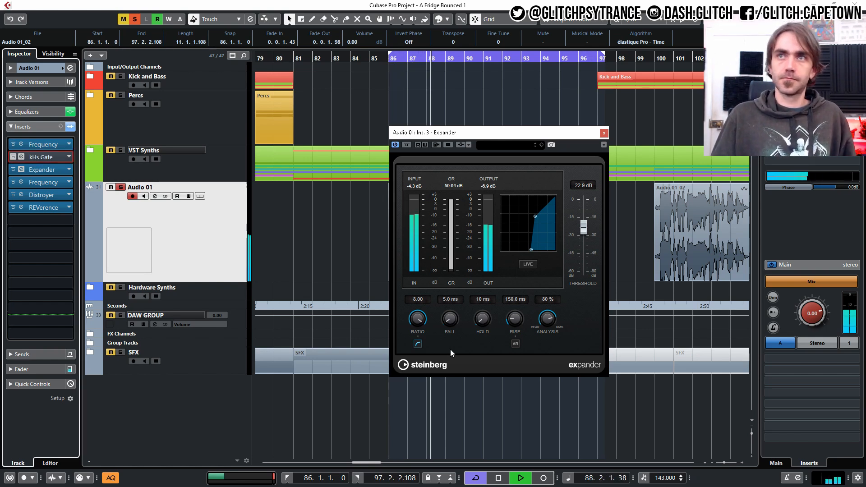
mouse_move(508, 320)
left_mouse_down()
mouse_move(502, 325)
mouse_move(523, 318)
left_mouse_up()
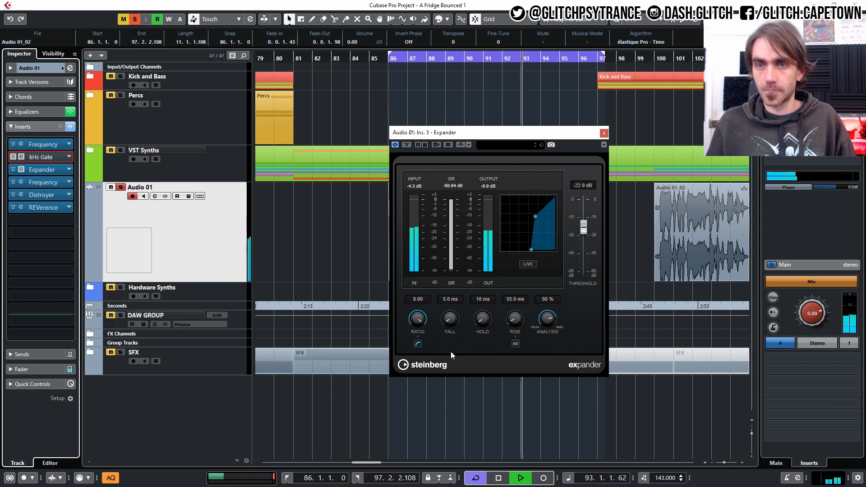
key("space")
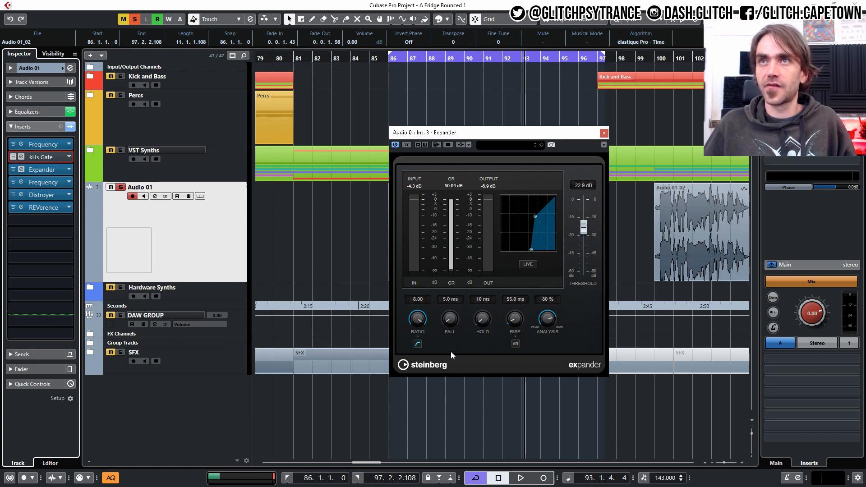
- Try a gentler Expander ratio of 4.39 and restart playback to hear it
left_click_drag(417, 318, 442, 329)
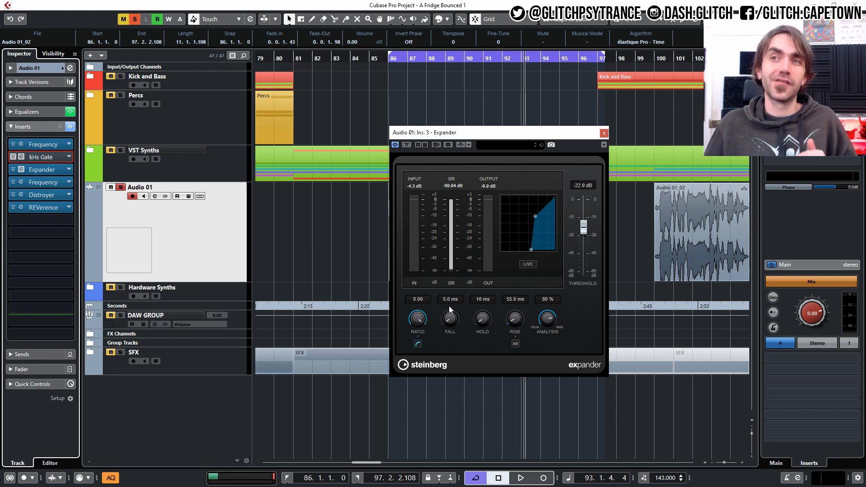
left_click_drag(417, 318, 434, 312)
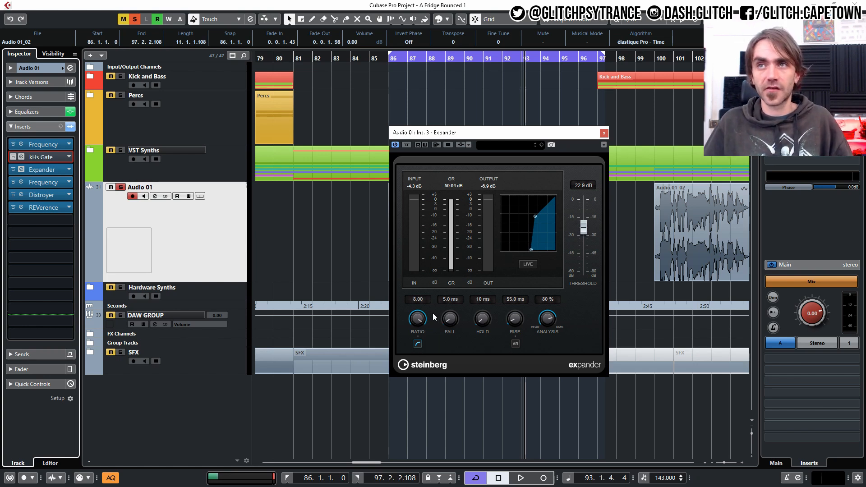
left_click_drag(405, 313, 402, 356)
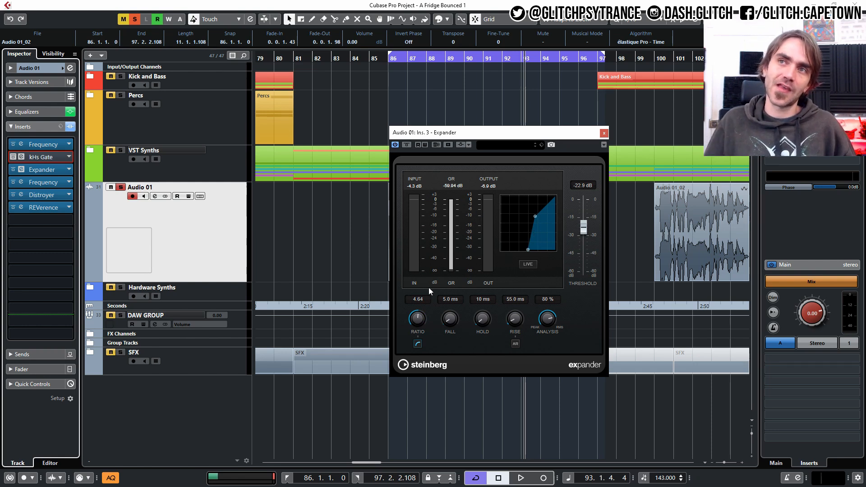
left_click_drag(416, 320, 411, 322)
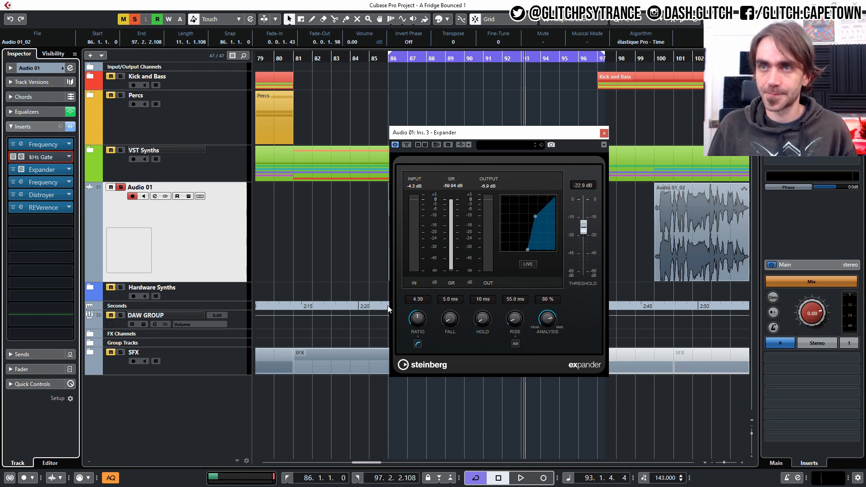
key("space")
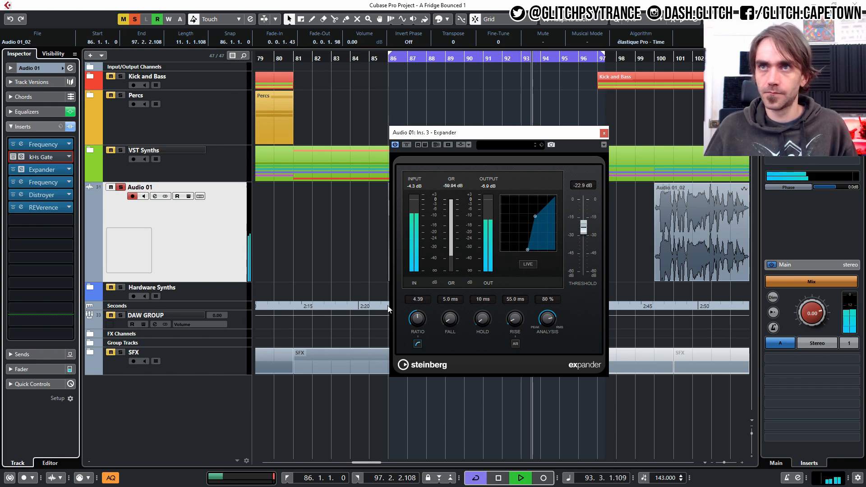
- Shorten the Expander's fall to 0.1 ms and hold to 0 ms, compare ratios, set the ratio to 8.00, and stop playback
left_click_drag(415, 319, 485, 320)
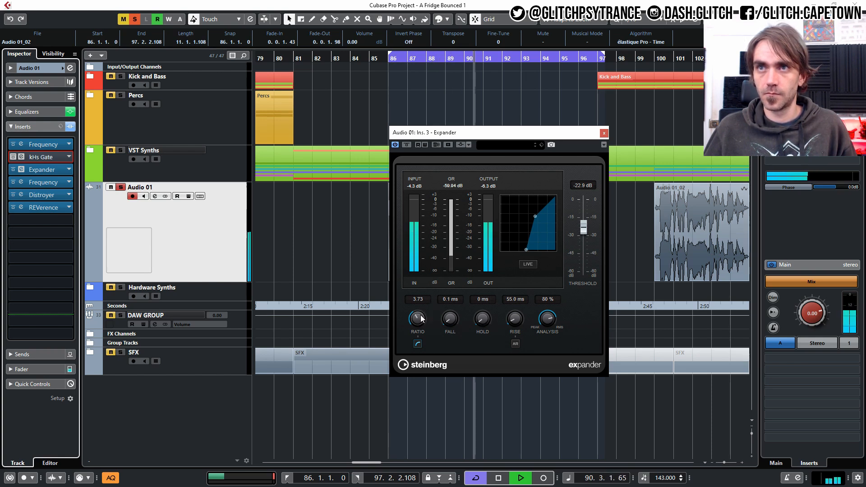
left_click_drag(421, 319, 417, 320)
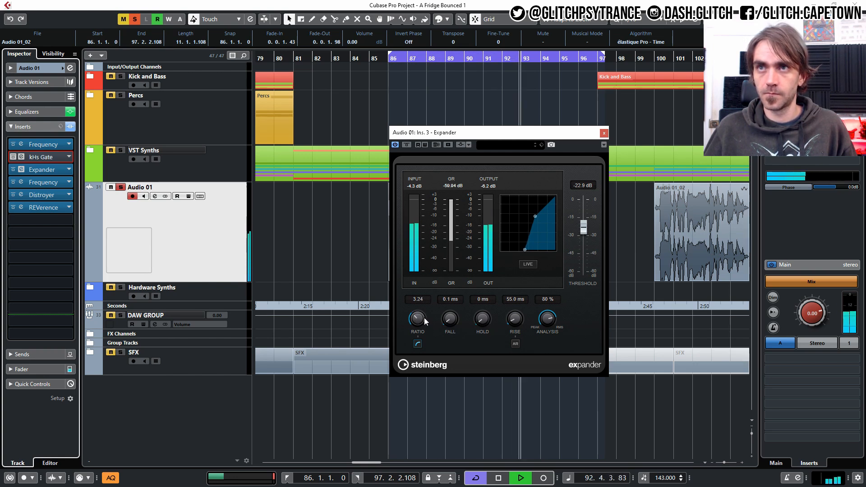
left_click_drag(425, 321, 432, 279)
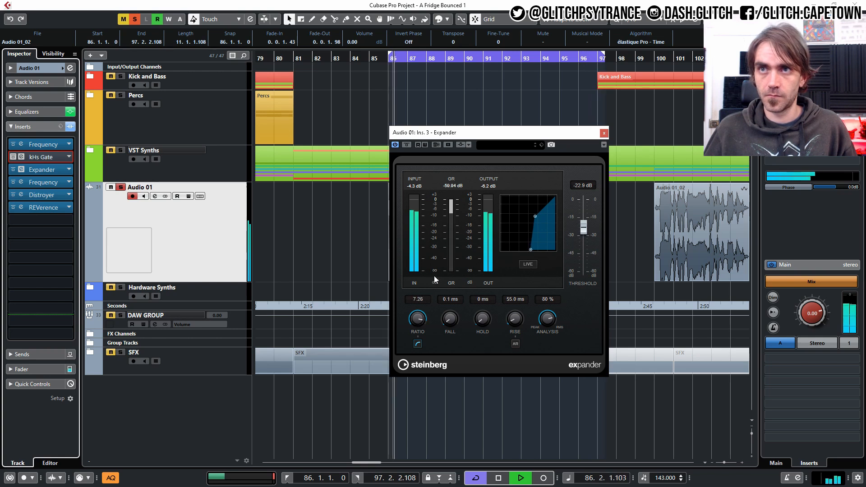
left_click_drag(418, 316, 419, 307)
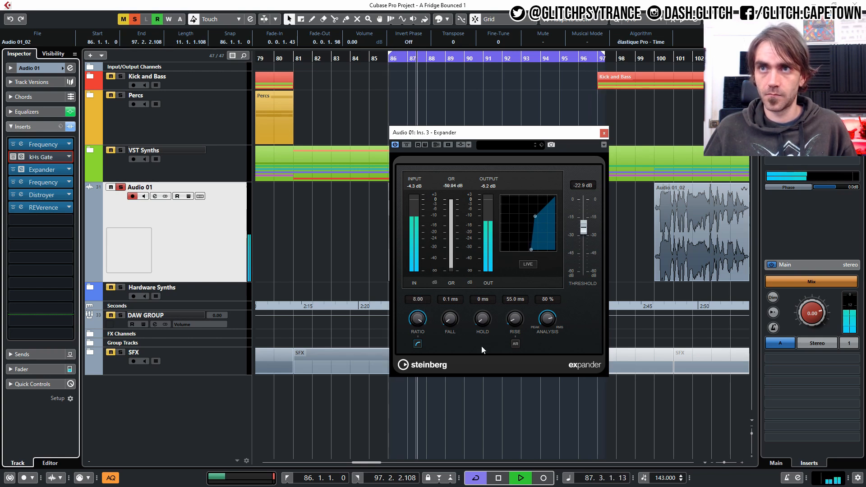
key("space")
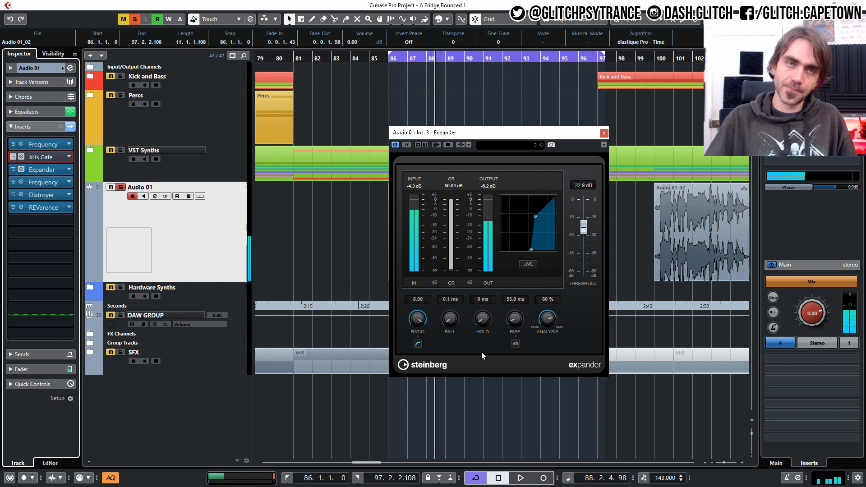
- Open the Phase Plant 01 instrument, look over its reverb, gate and filter lanes, and save the project
key("F12")
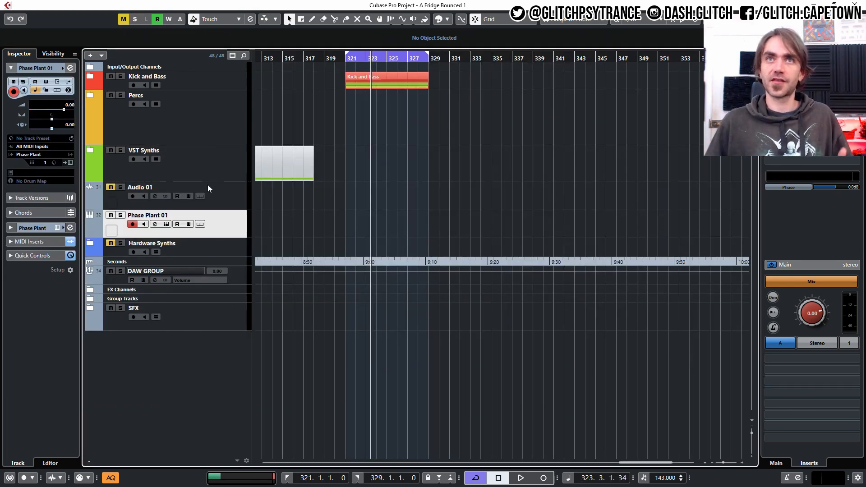
left_click(69, 164)
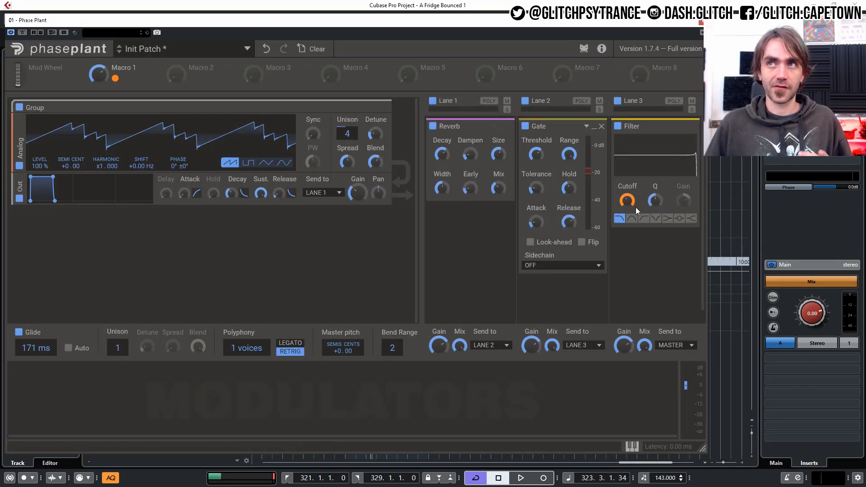
left_click(641, 260)
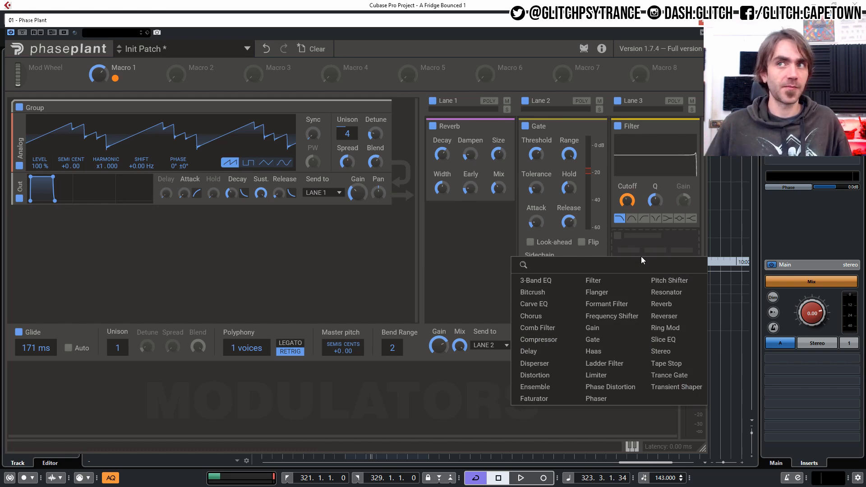
left_click(483, 215)
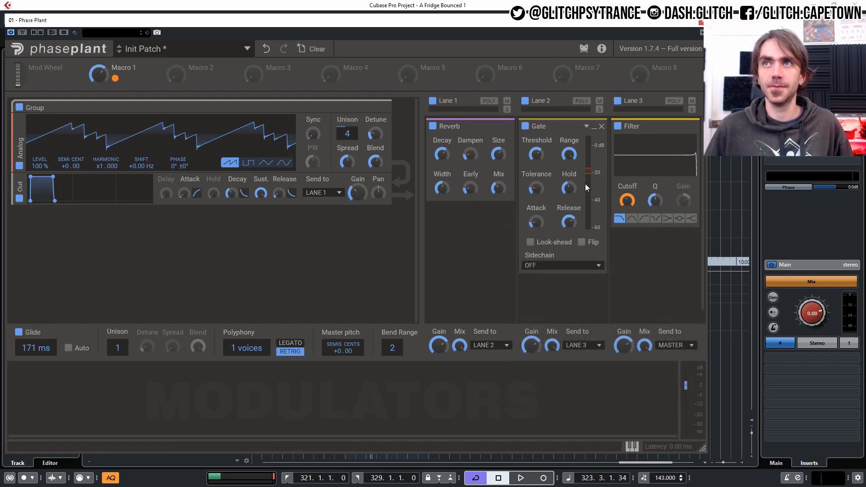
mouse_move(567, 154)
left_mouse_down()
mouse_move(567, 178)
mouse_move(568, 156)
left_mouse_up()
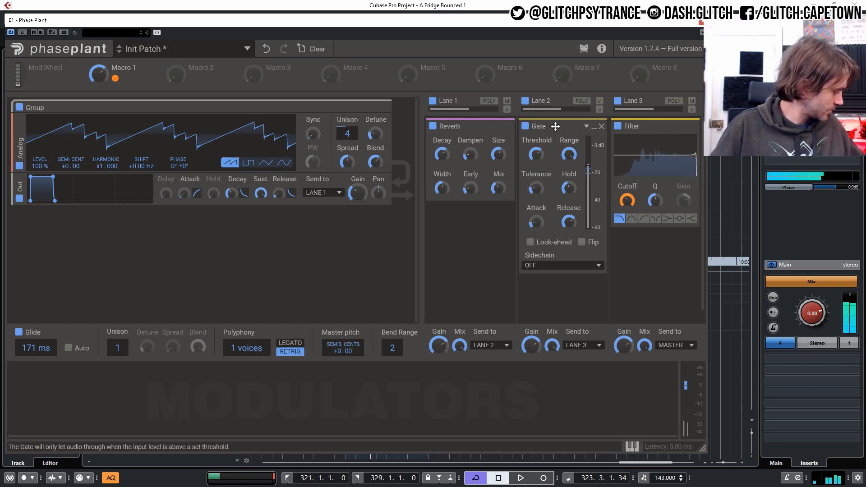
key("ctrl+s")
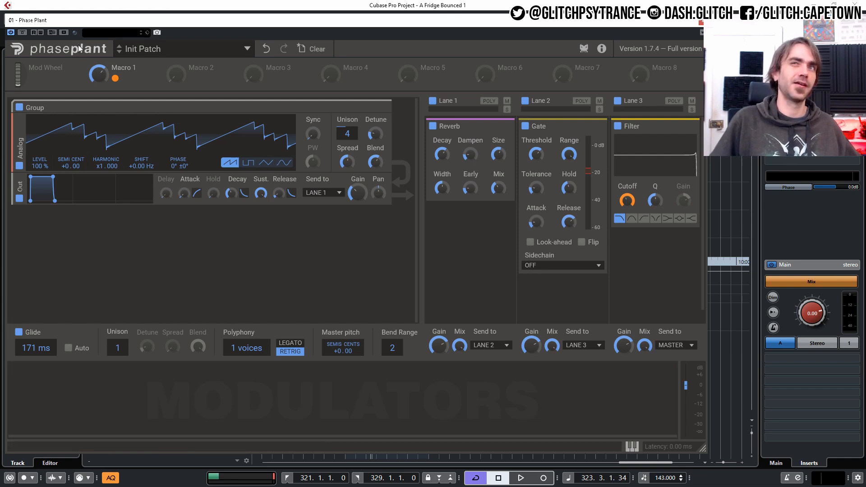
- Audition the low-pass filter by sweeping Macro 1 down to 18% and partway back up
left_click_drag(94, 77, 93, 104)
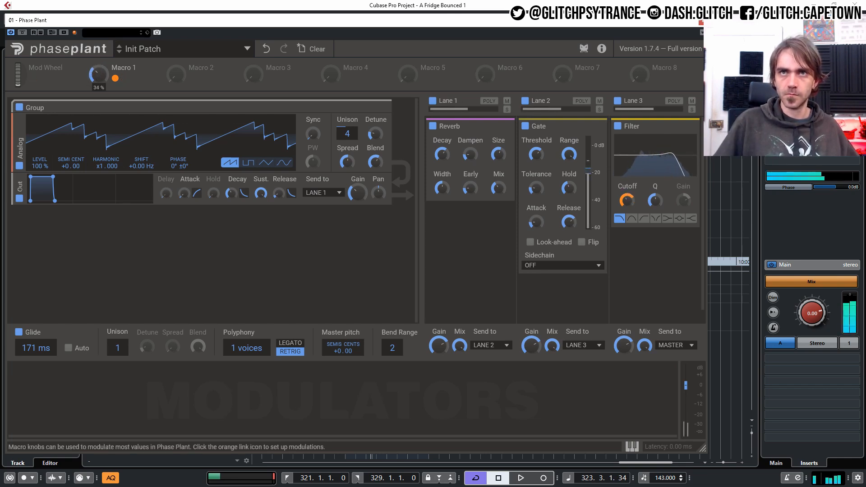
left_click_drag(94, 79, 93, 83)
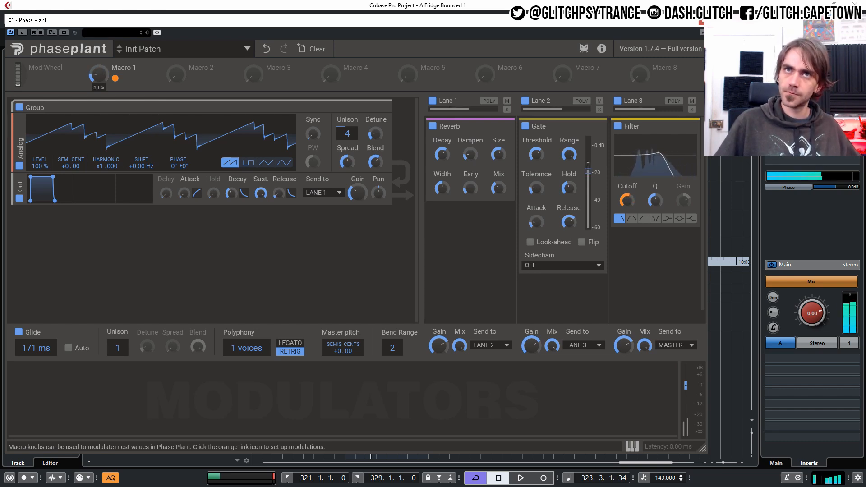
left_click_drag(93, 81, 94, 68)
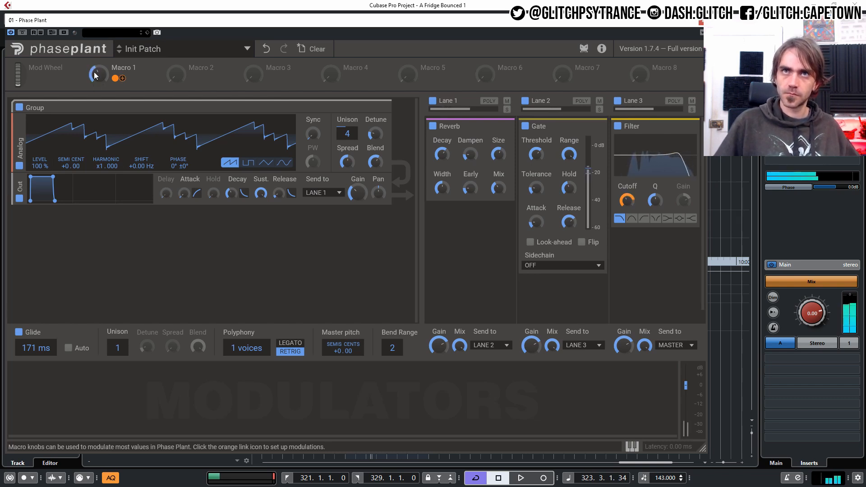
- Start playback, raise Macro 1 to maximum, close the synth, and set the Phase Plant 01 track volume to -4.00
key("space")
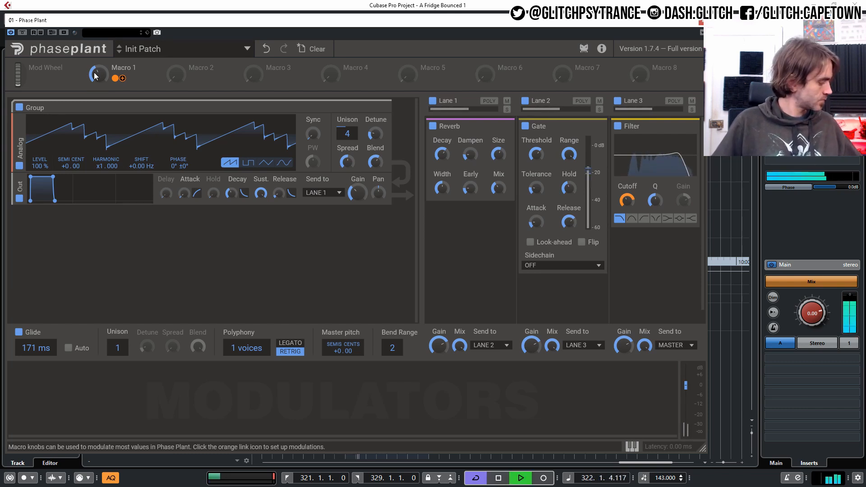
left_click_drag(96, 84, 97, 47)
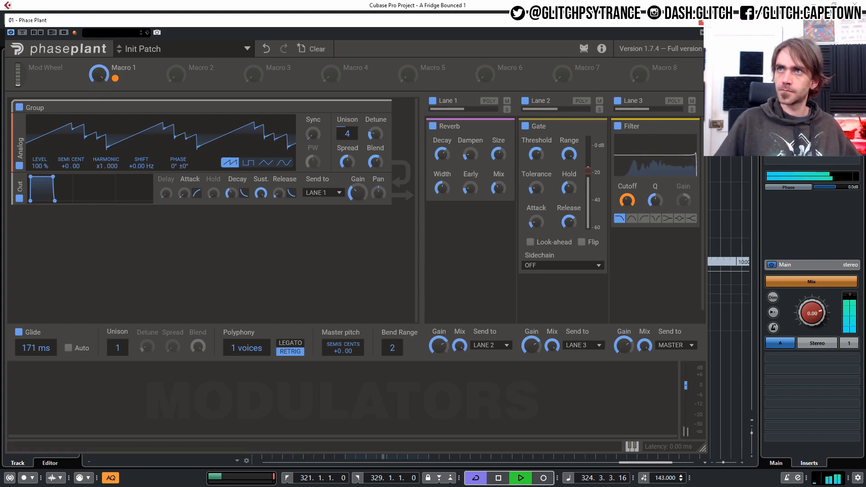
left_click(701, 21)
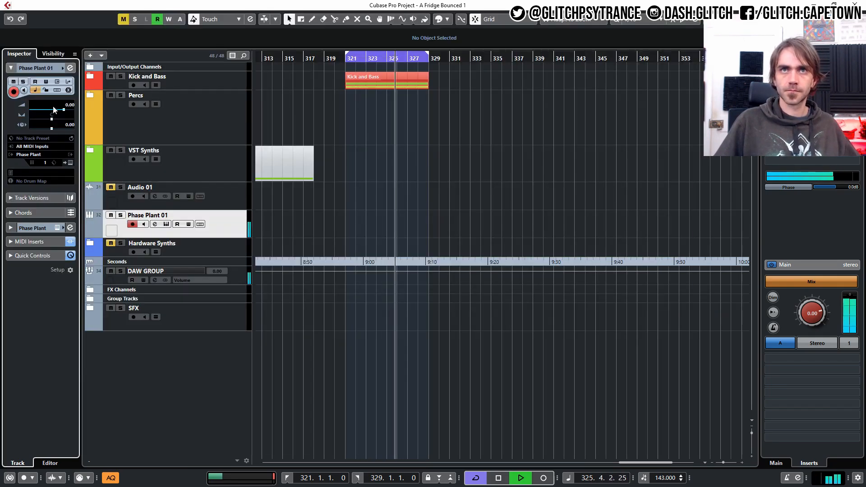
left_click_drag(63, 109, 57, 110)
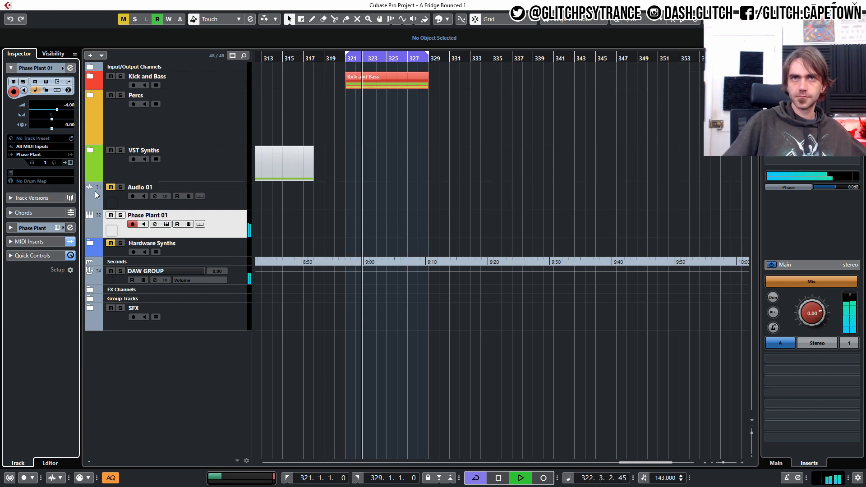
- In Phase Plant, switch the Lane 3 filter to high-pass and turn Macro 1 fully down
left_click(69, 163)
left_click(643, 219)
left_click_drag(100, 76, 100, 166)
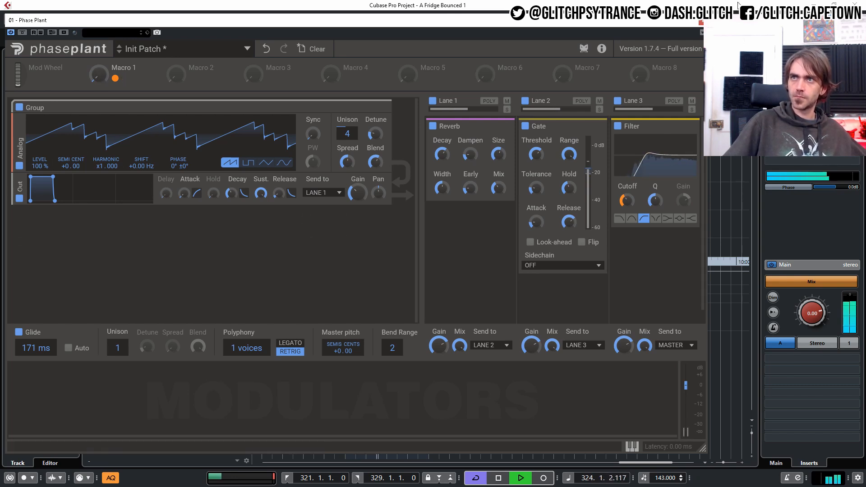
left_click(703, 22)
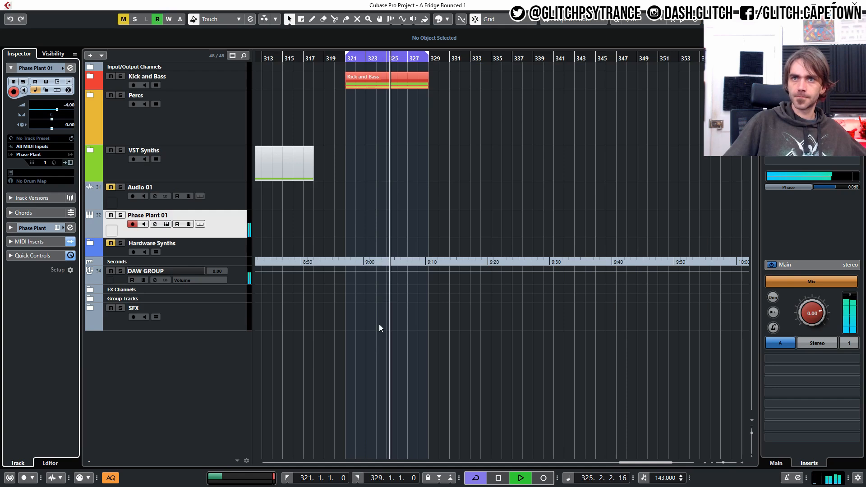
- Move the playhead back to bar 129 to hear Phase Plant 01 with the full arrangement
left_click_drag(653, 462, 610, 469)
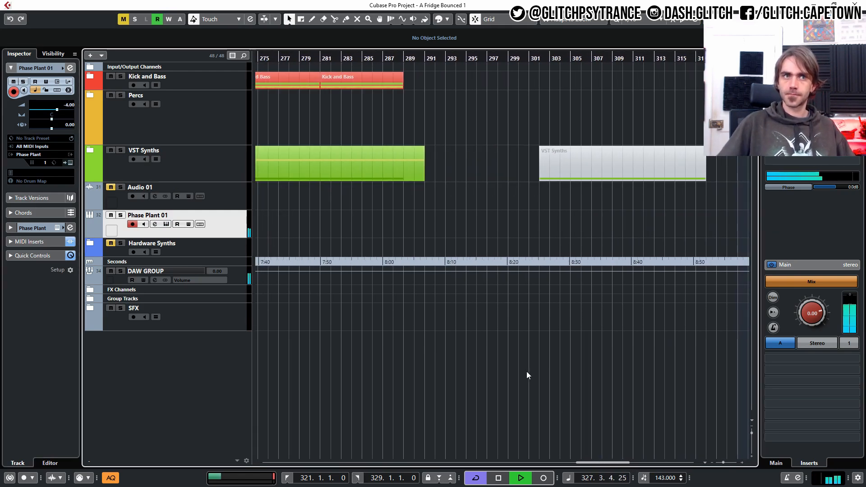
key("g")
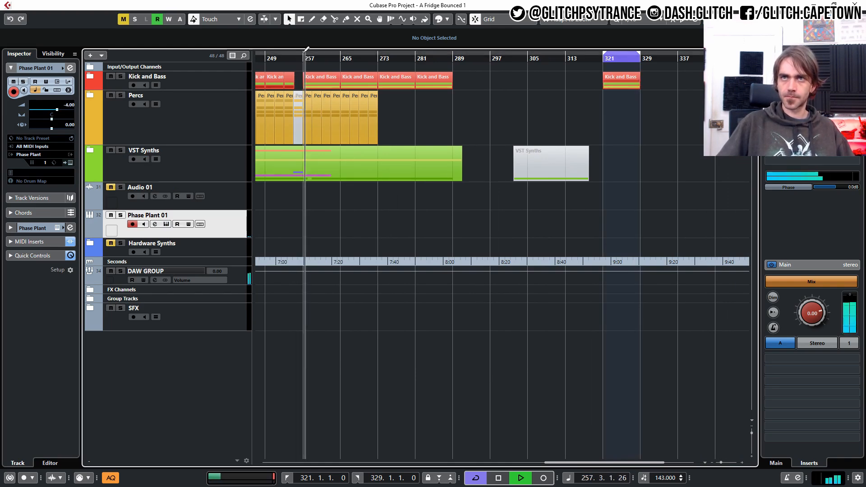
scroll(314, 73, "left", 10)
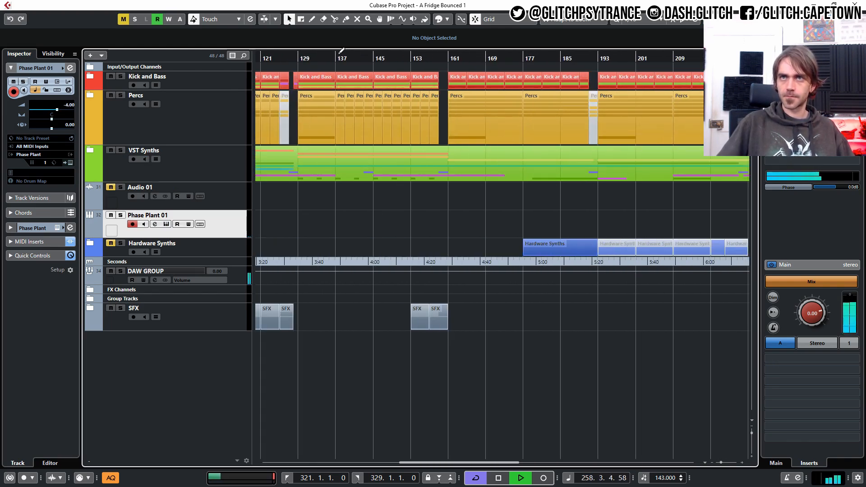
left_click(299, 59)
scroll(325, 199, "left", 5)
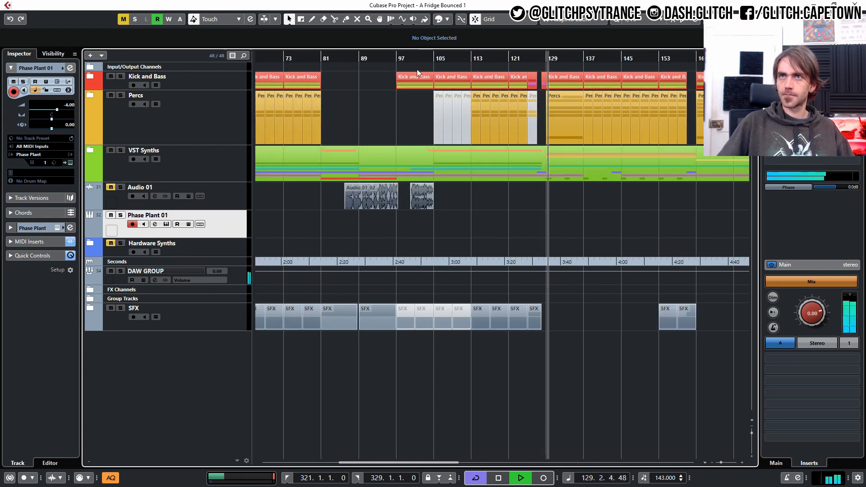
- Move the playhead to bar 97 and on to about bar 112 to hear Phase Plant 01 in those sections
left_click(395, 60)
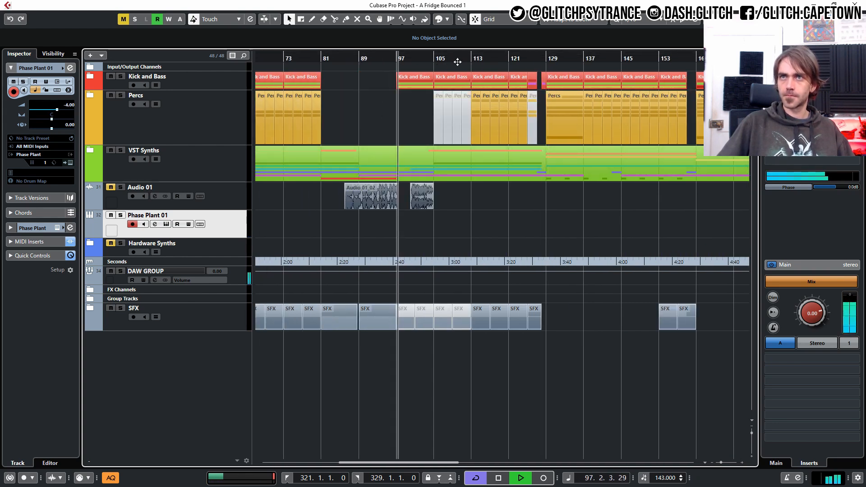
left_click(467, 60)
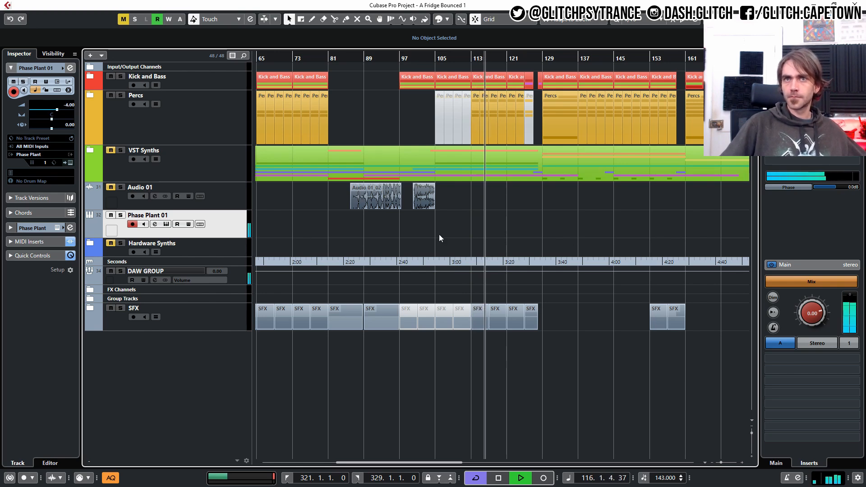
- Audition the high-pass filter in the mix by sweeping Phase Plant's Macro 1 up and fully back down, and stop playback
left_click(70, 162)
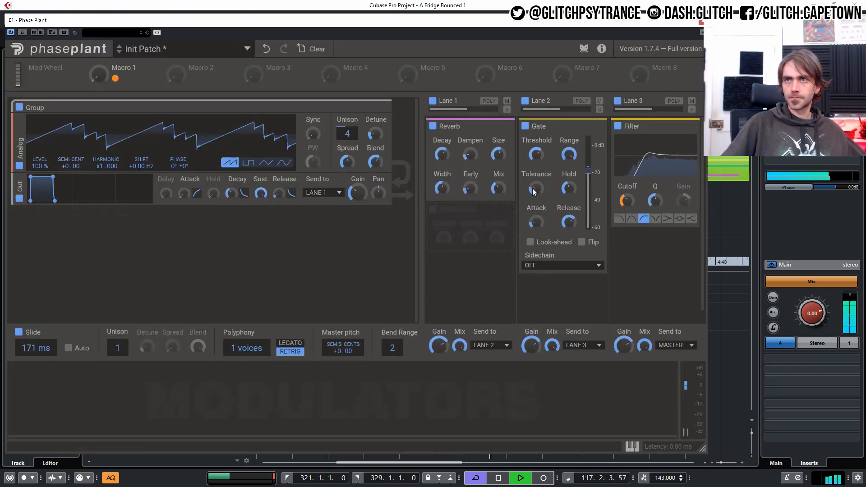
left_click_drag(99, 75, 99, 69)
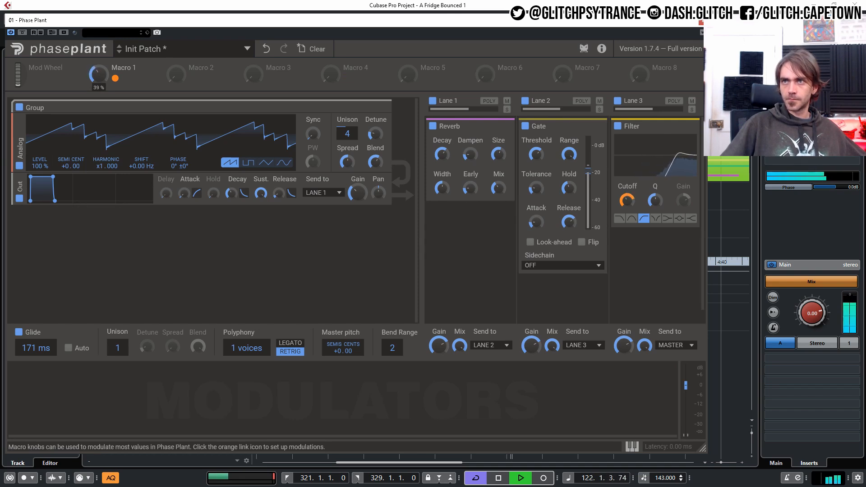
left_click_drag(99, 69, 98, 76)
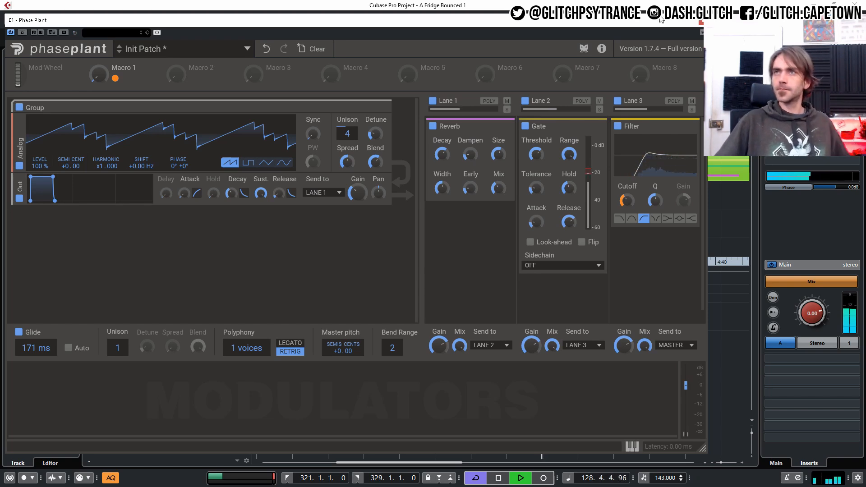
left_click(701, 22)
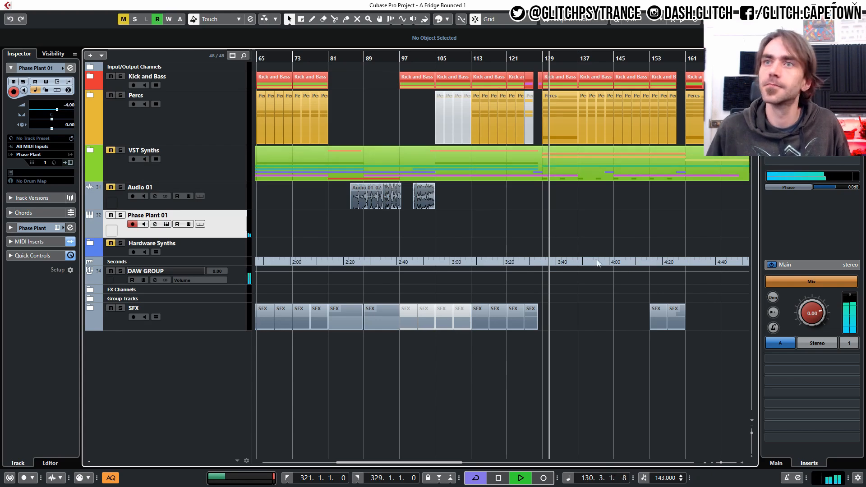
key("space")
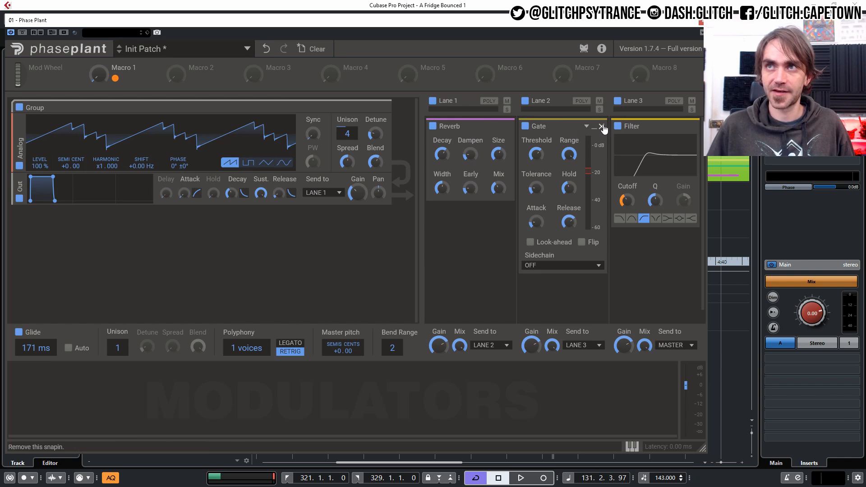
- Remove the Gate from Phase Plant's Lane 2 and insert a fresh Gate in the same lane
left_click(602, 128)
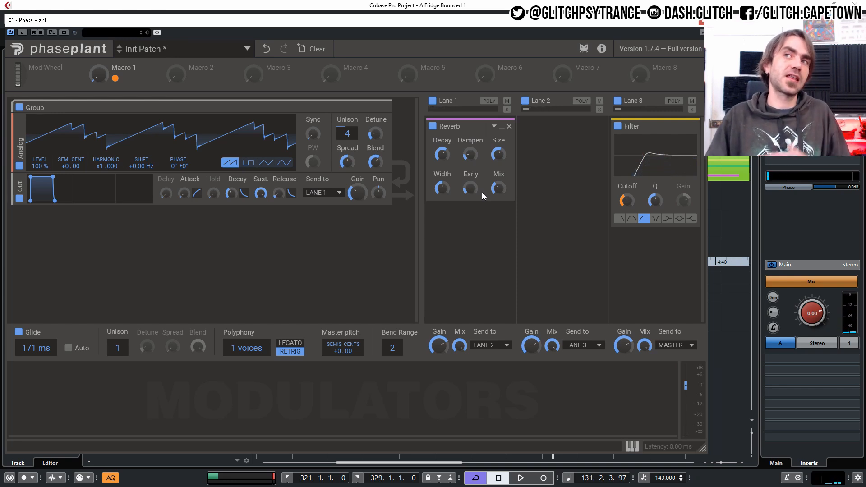
left_click_drag(482, 192, 531, 157)
left_click(558, 134)
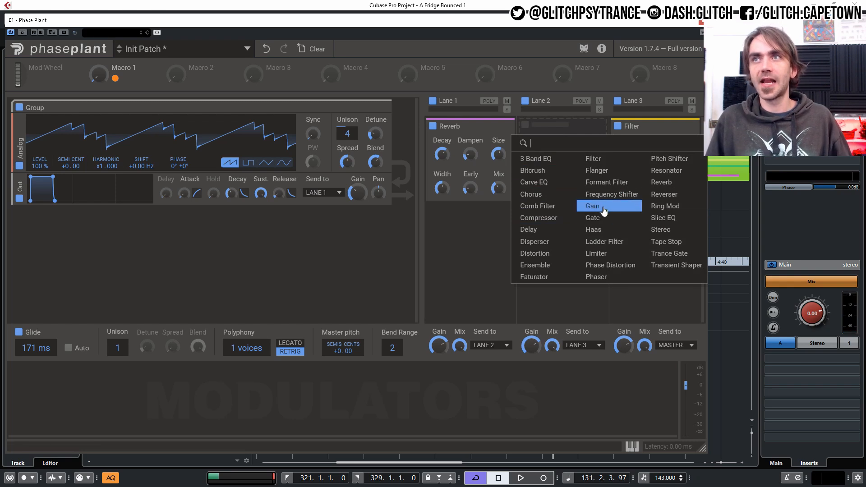
left_click(593, 218)
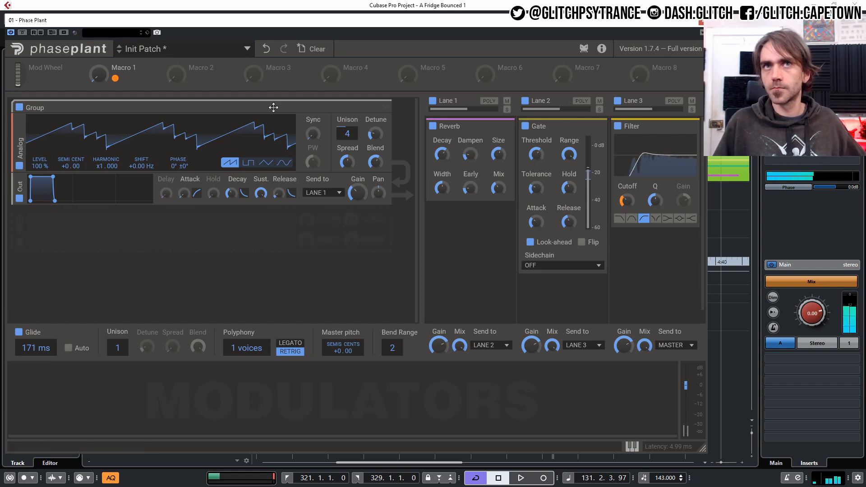
- Lower the cutoff of the Lane 3 high-pass filter slightly, with Macro 1 fully down
left_click_drag(631, 203, 632, 211)
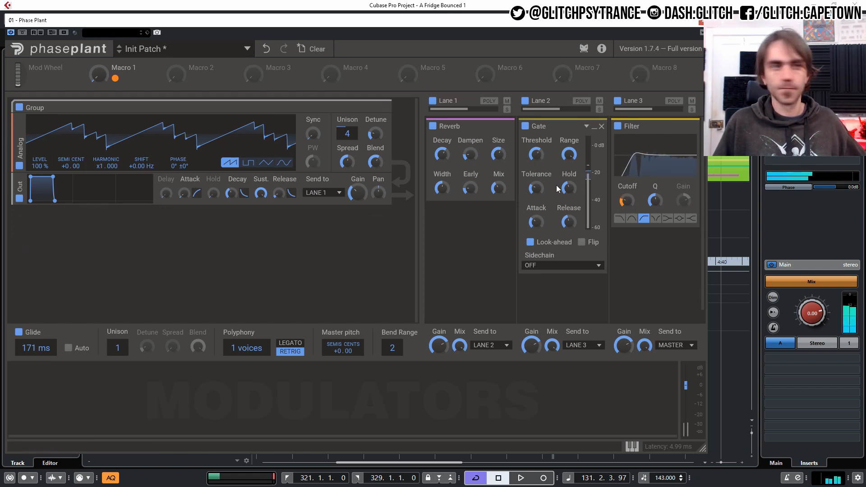
mouse_move(98, 74)
left_mouse_down()
mouse_move(99, 54)
mouse_move(98, 81)
left_mouse_up()
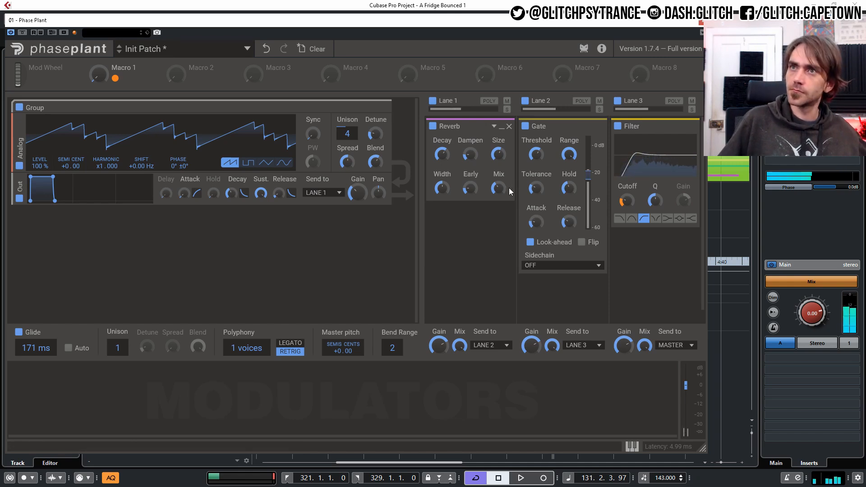
- Adjust the Lane 2 Gate's Threshold and Tolerance, and try different Range amounts around 30 dB while playing the synth
left_click_drag(537, 156, 543, 154)
left_click_drag(545, 196, 542, 190)
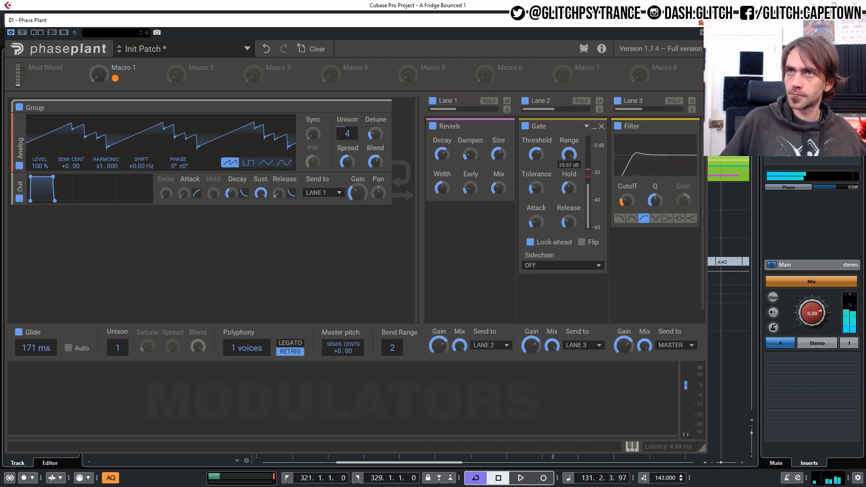
mouse_move(572, 156)
left_mouse_down()
mouse_move(572, 149)
mouse_move(569, 157)
left_mouse_up()
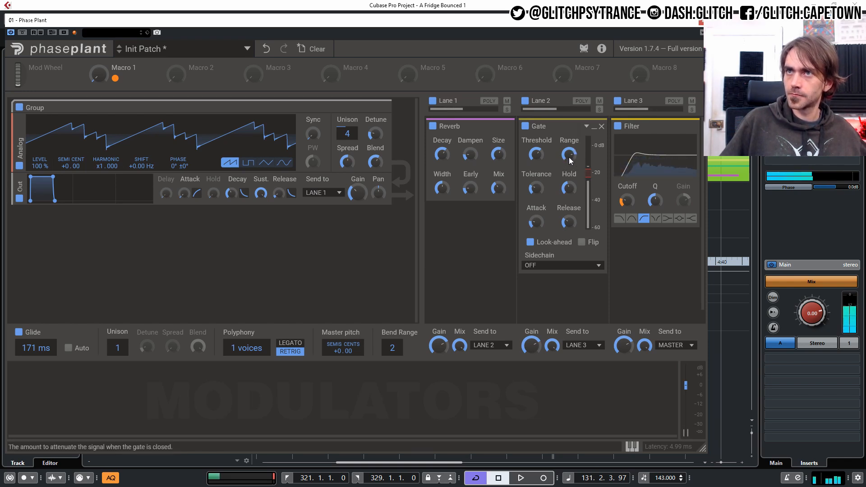
left_click_drag(570, 154, 570, 148)
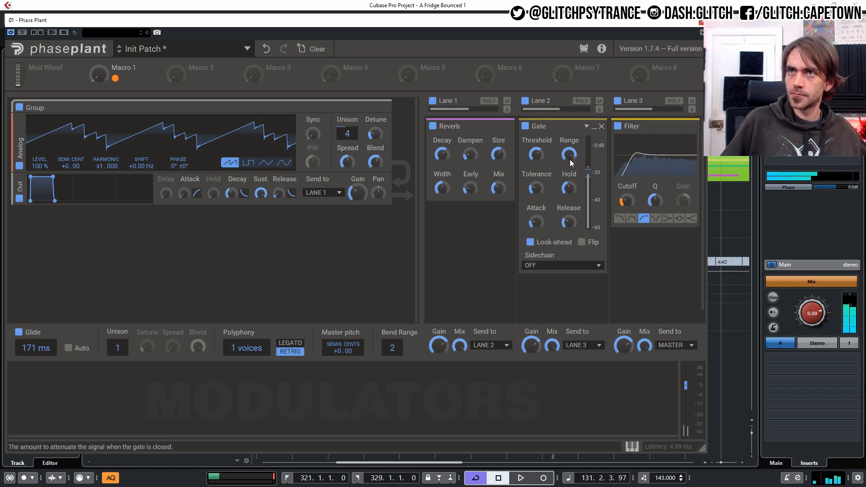